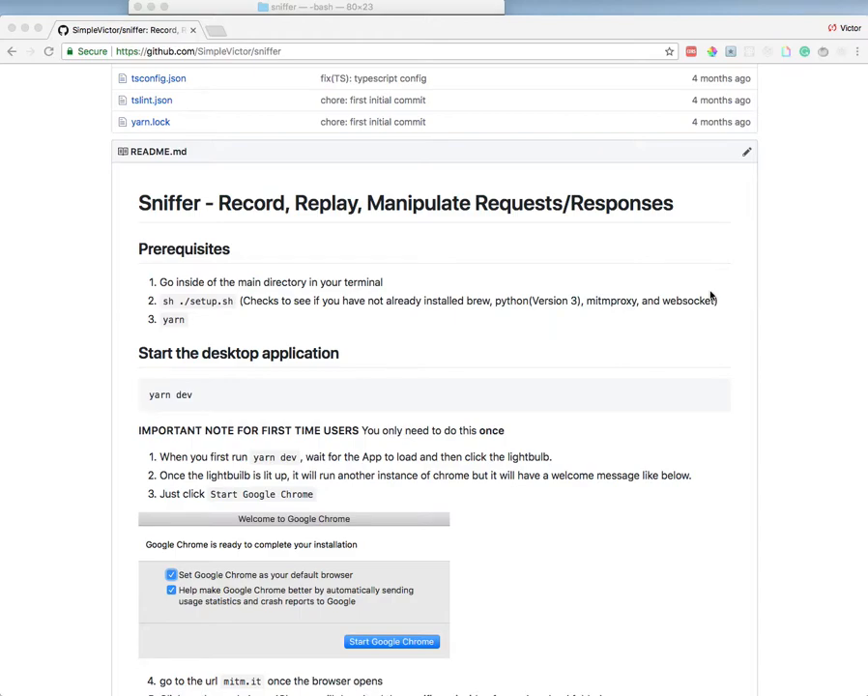
# - Start the desktop application by running yarn dev in the sniffer folder's terminal, and move its window fully into view
pyautogui.scroll(-10, 711, 296)
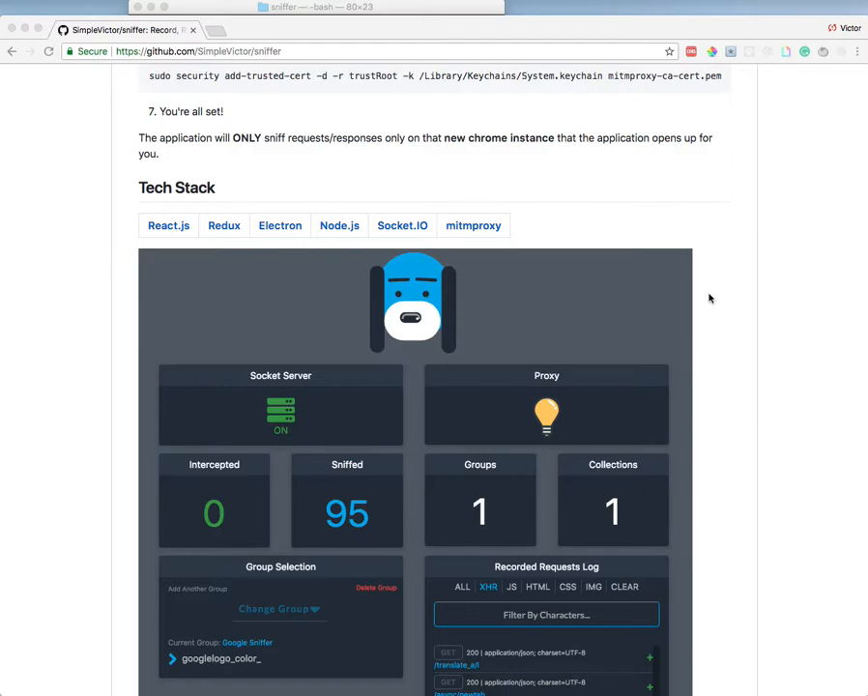
pyautogui.click(451, 6)
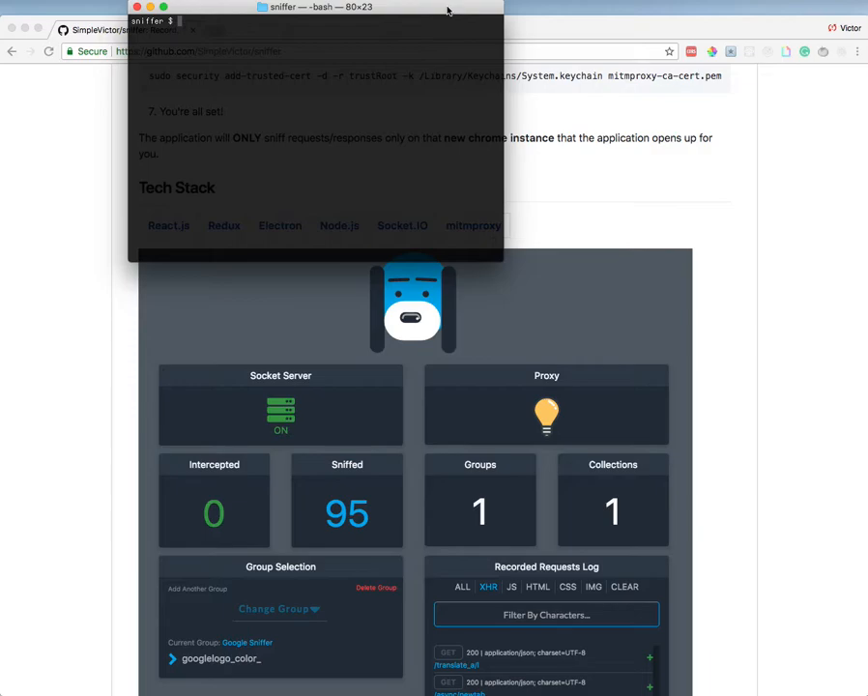
pyautogui.write('yarn dev')
pyautogui.press('Return')
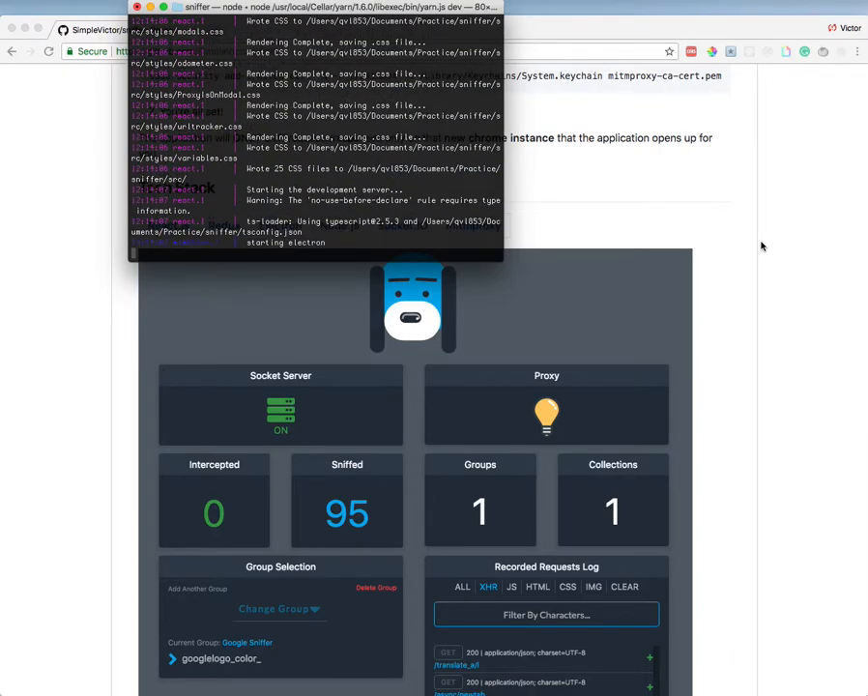
pyautogui.moveTo(857, 91); pyautogui.dragTo(555, 119)
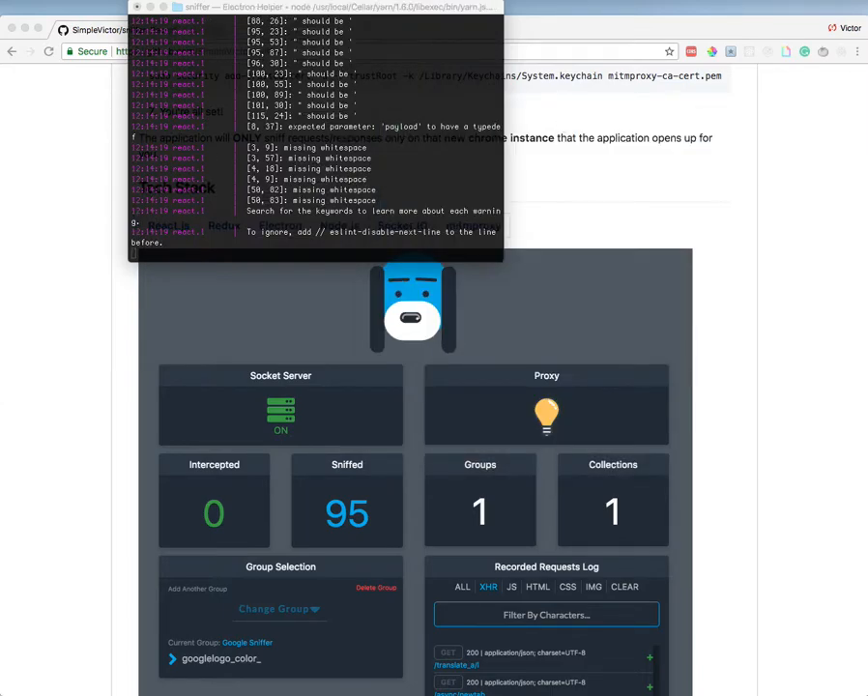
pyautogui.moveTo(2, 48); pyautogui.dragTo(503, 48)
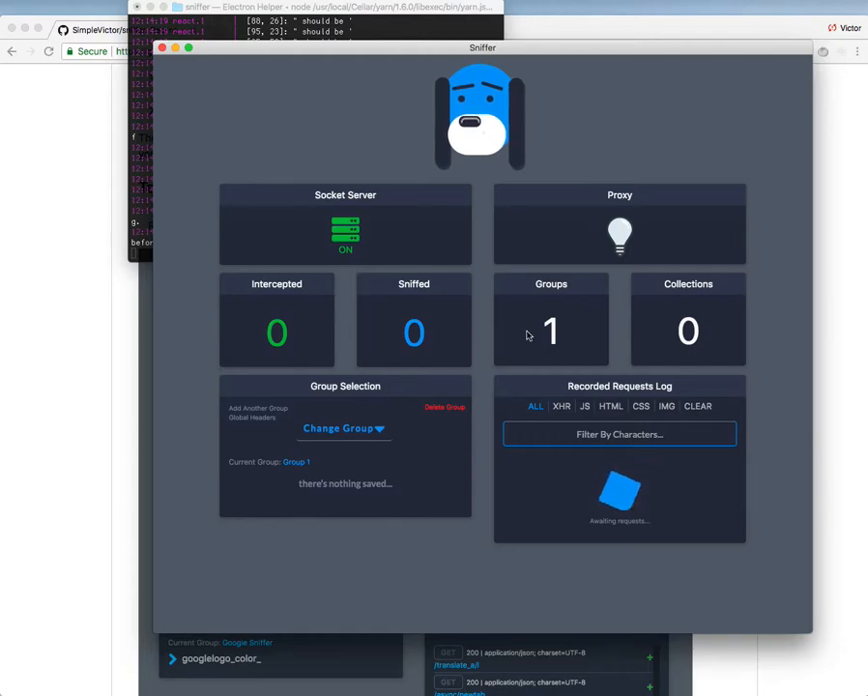
# - Check the available groups in the group selection, and turn on the proxy to launch the sniffing browser
pyautogui.click(344, 428)
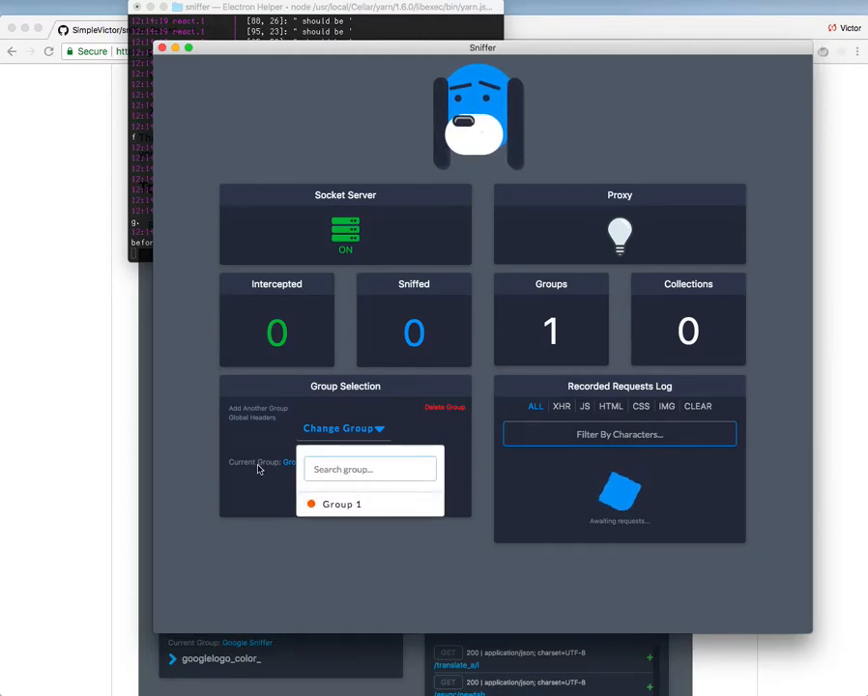
pyautogui.click(201, 466)
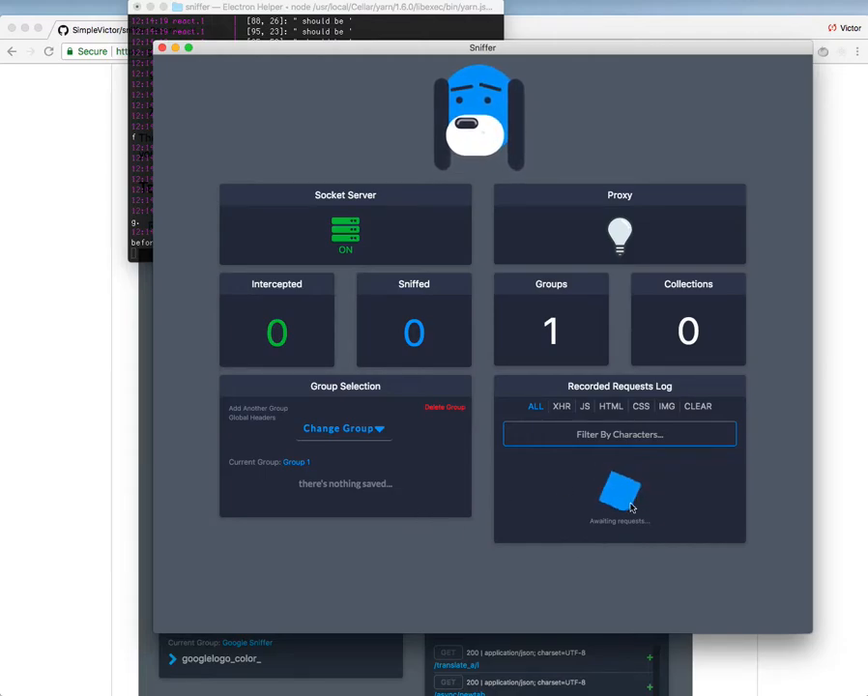
pyautogui.scroll(-1, 634, 280)
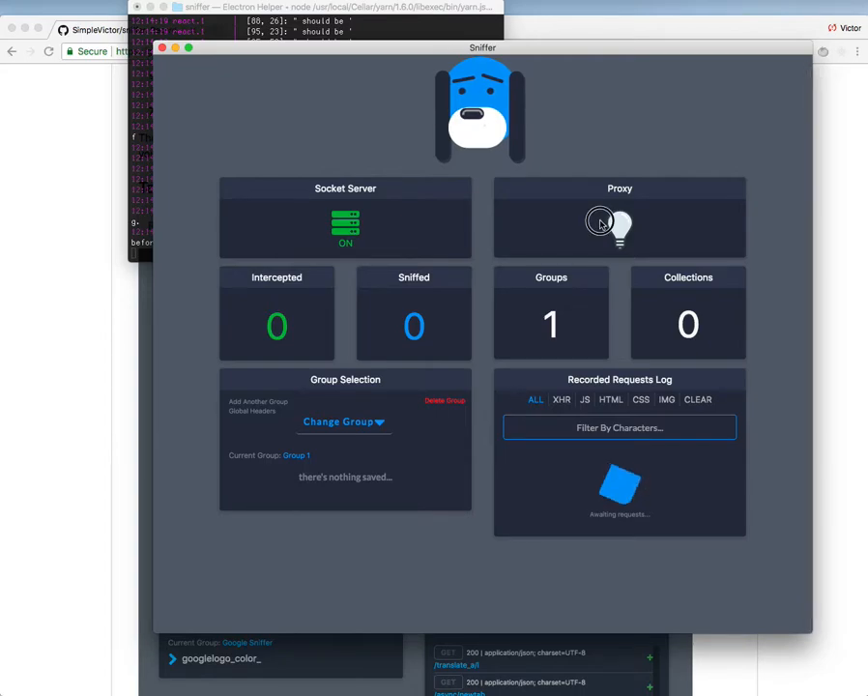
pyautogui.click(617, 227)
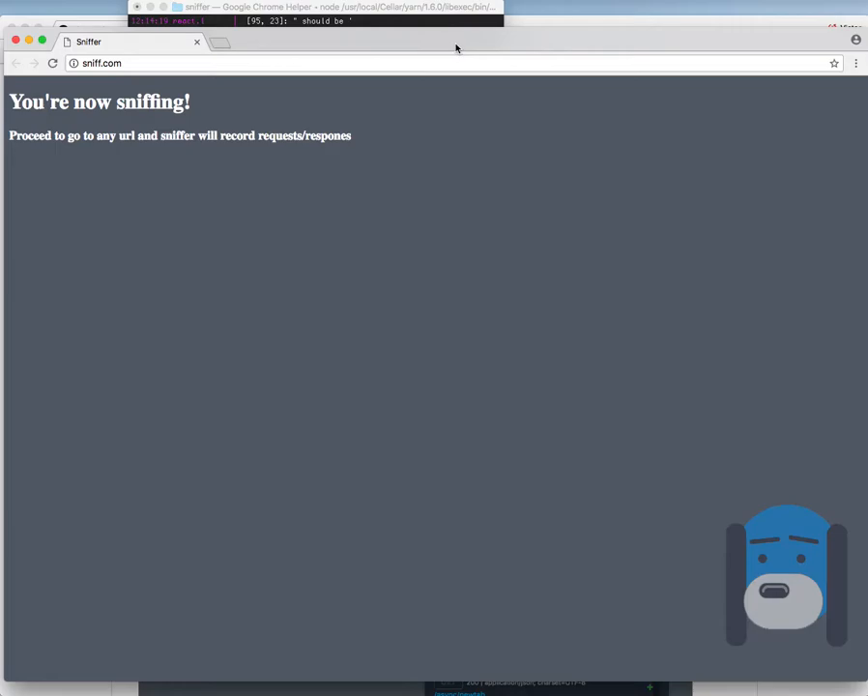
# - Arrange the browser and Sniffer windows so both stay reachable, and filter the recorded requests log to XHR
pyautogui.moveTo(457, 49); pyautogui.dragTo(457, 58)
pyautogui.moveTo(546, 60); pyautogui.dragTo(554, 150)
pyautogui.click(556, 68)
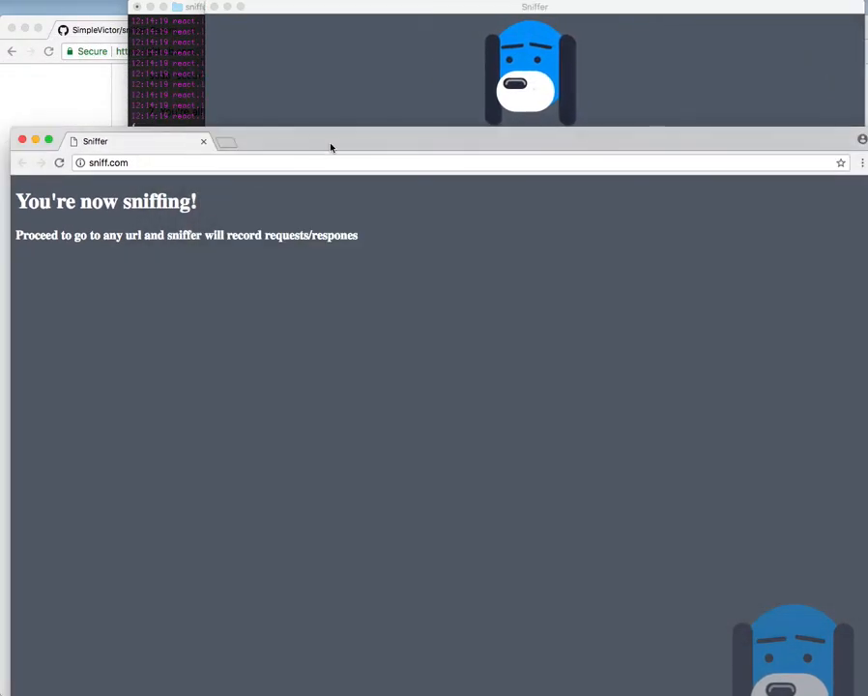
pyautogui.moveTo(330, 147); pyautogui.dragTo(319, 53)
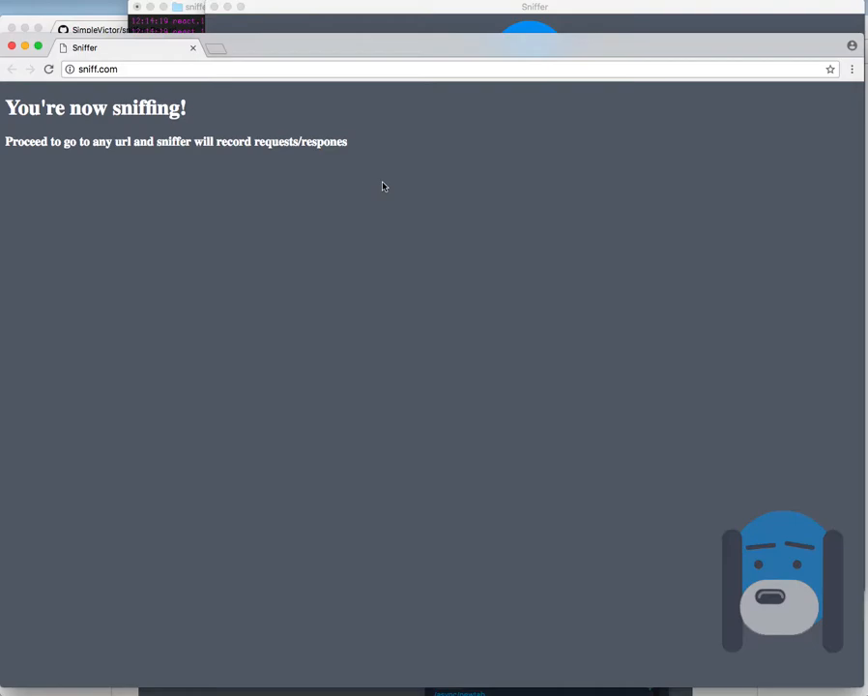
pyautogui.click(508, 12)
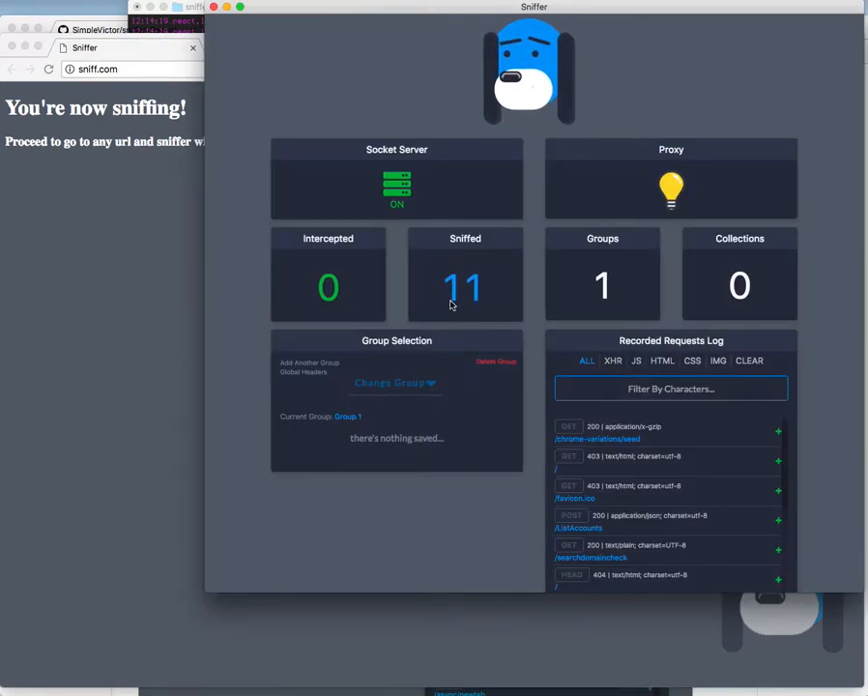
pyautogui.click(620, 365)
# - Load linkedin.com in the browser window that is being sniffed
pyautogui.click(145, 286)
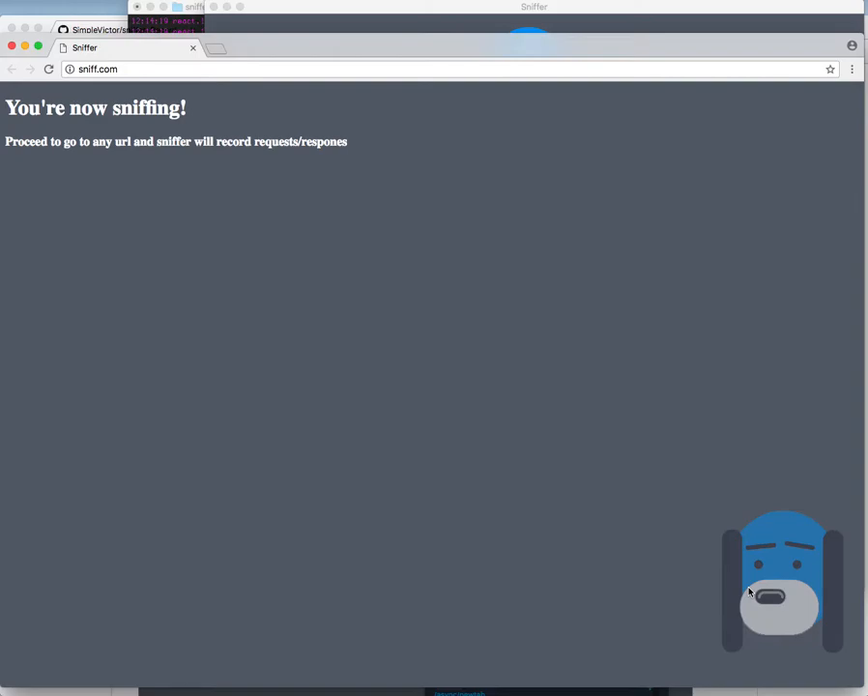
pyautogui.press('super+l')
pyautogui.write('linkedin')
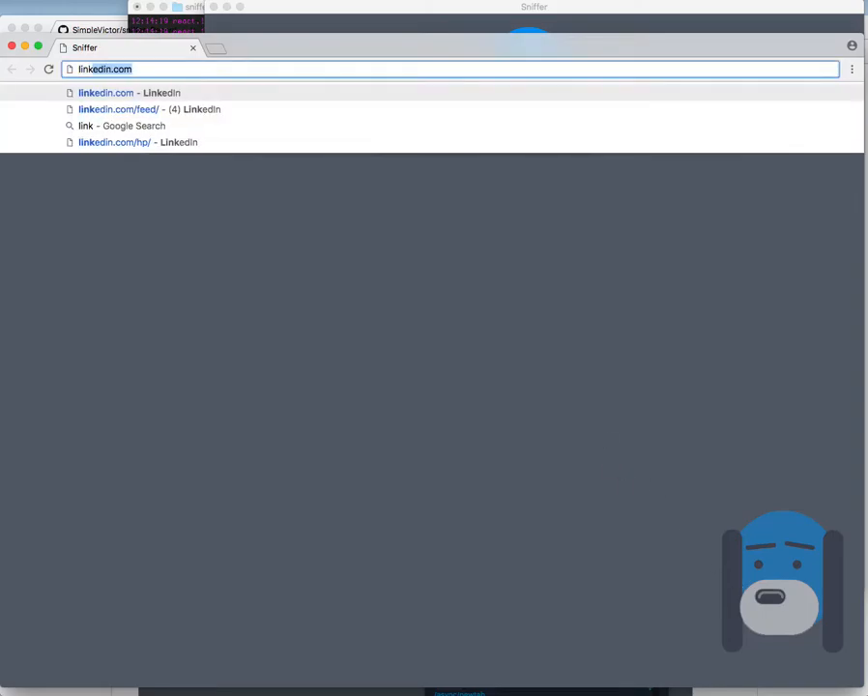
pyautogui.press('Return')
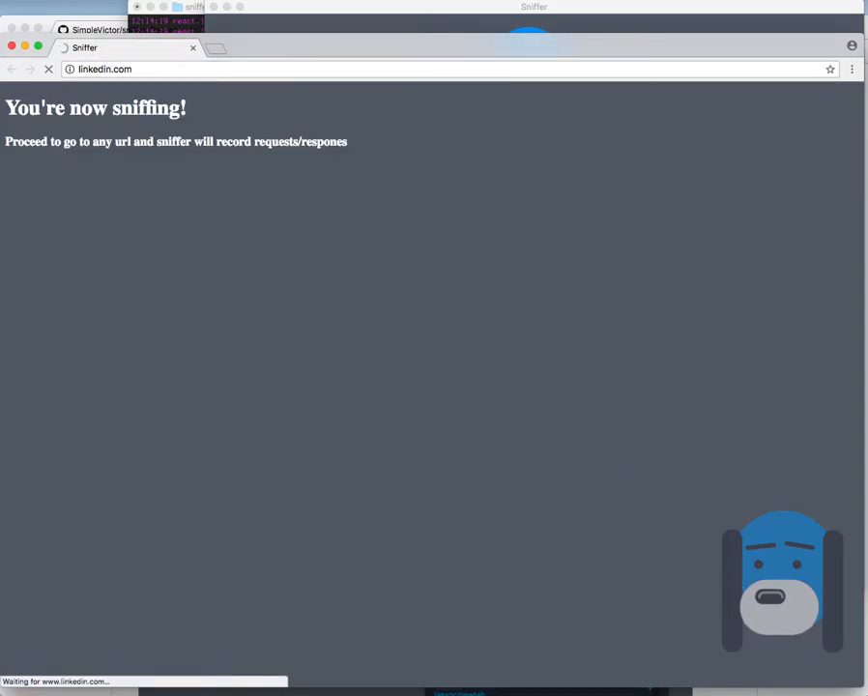
# - Inspect the LinkedIn page's network requests in the developer tools and copy "notices" from the notices request's URL
pyautogui.press('super+alt+j')
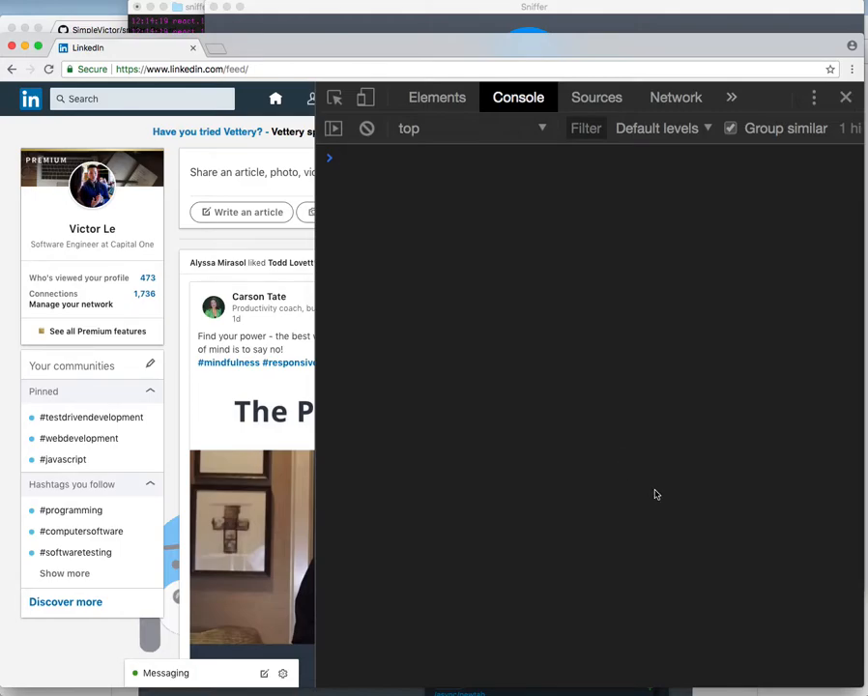
pyautogui.click(661, 100)
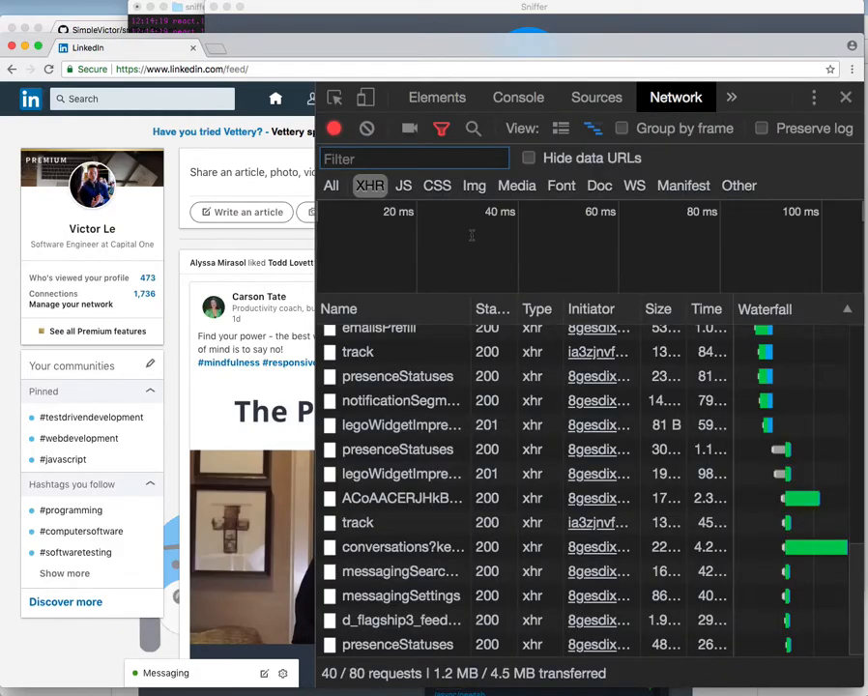
pyautogui.scroll(2, 419, 424)
pyautogui.scroll(5, 418, 423)
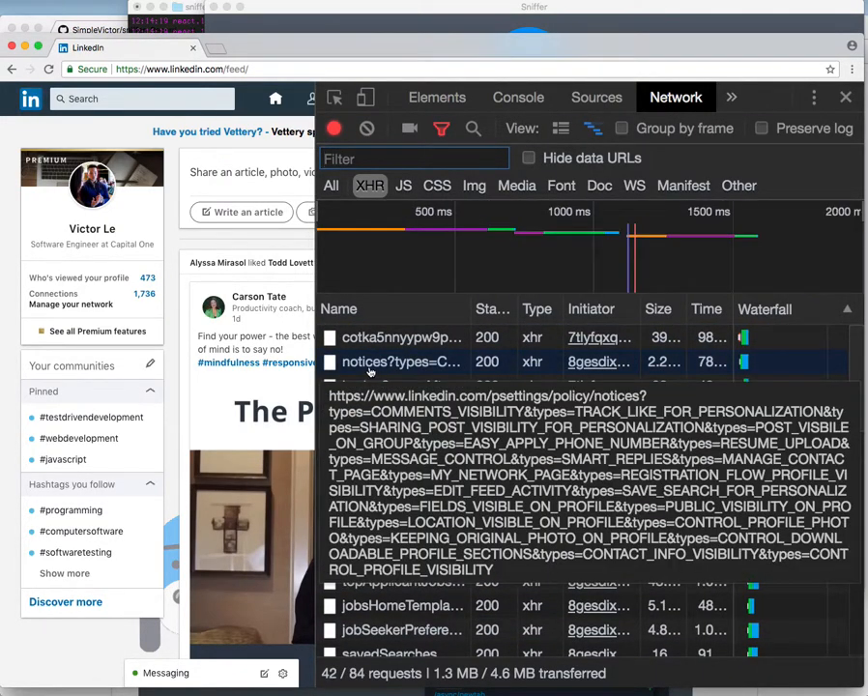
pyautogui.click(369, 373)
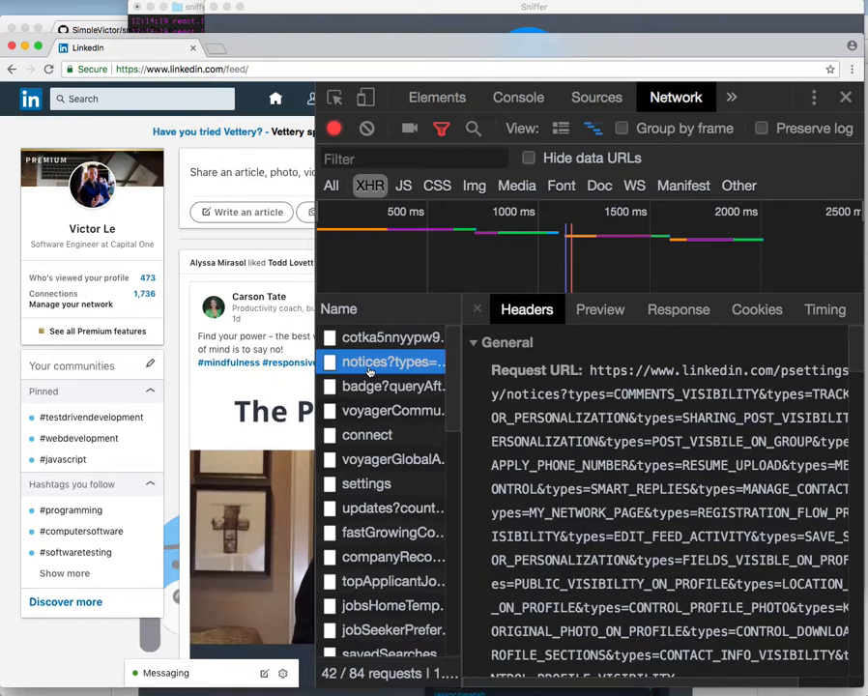
pyautogui.doubleClick(544, 393)
pyautogui.press('super+c')
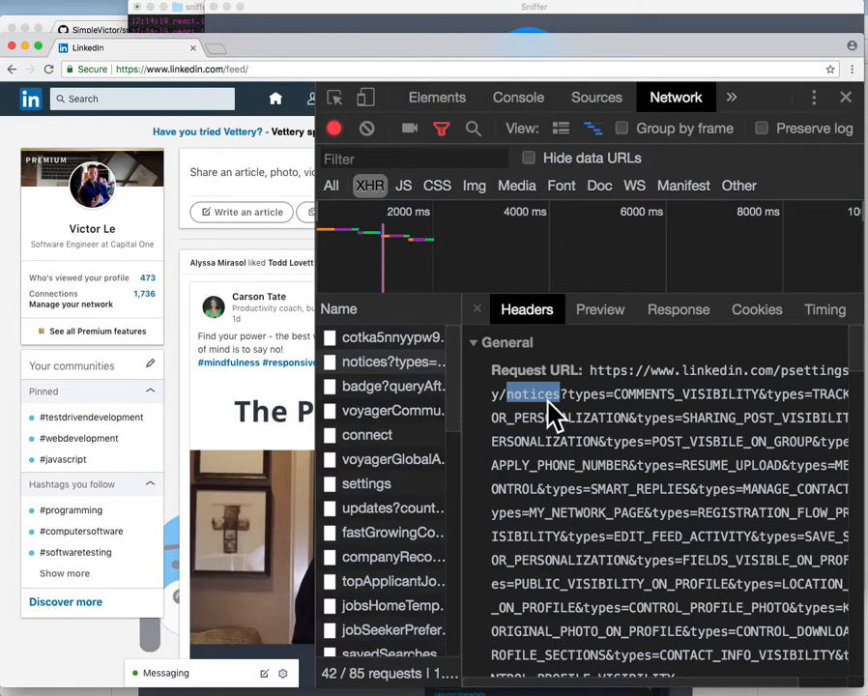
# - Filter Sniffer's recorded requests log by "notices" and add the /psettings/policy/notices request to Group 1
pyautogui.click(313, 10)
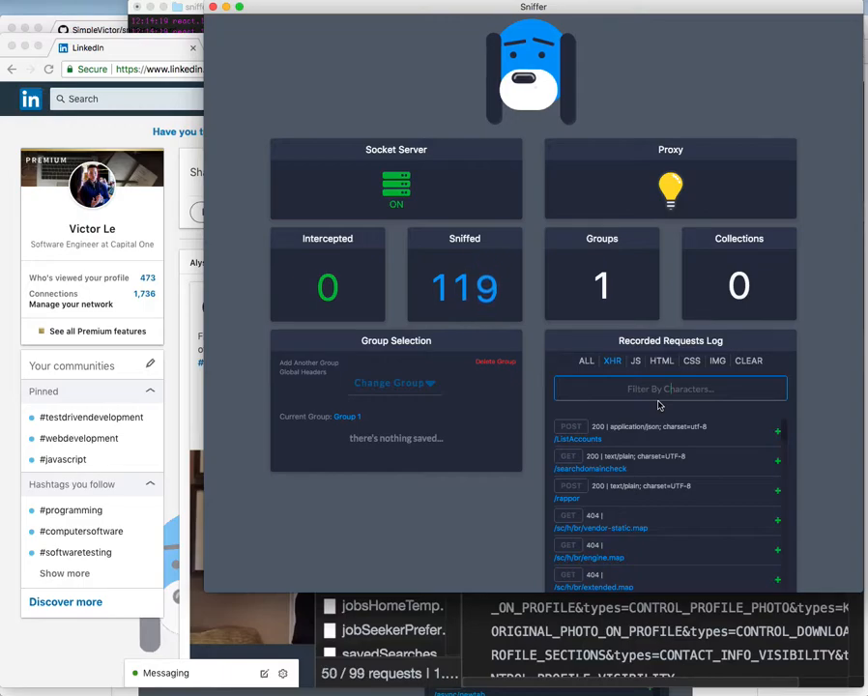
pyautogui.press('super+v')
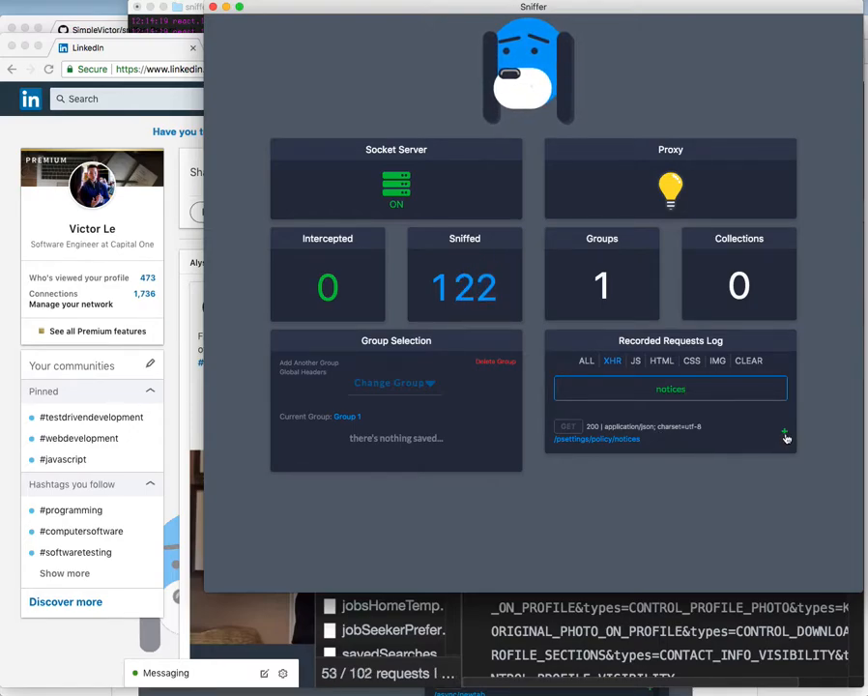
pyautogui.click(785, 434)
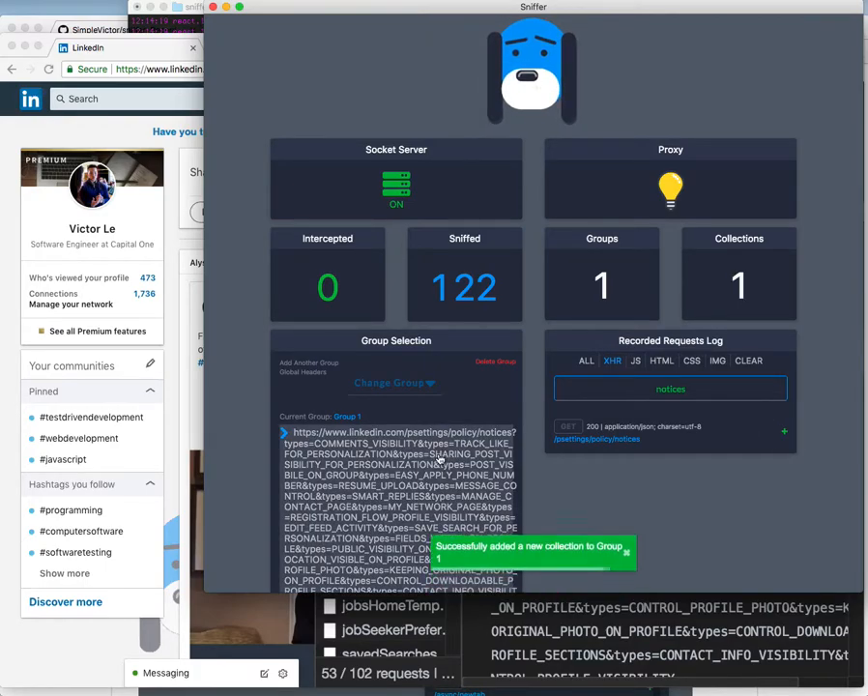
# - Turn off the proxy and open the saved notices collection in Group 1 for editing
pyautogui.scroll(-2, 441, 461)
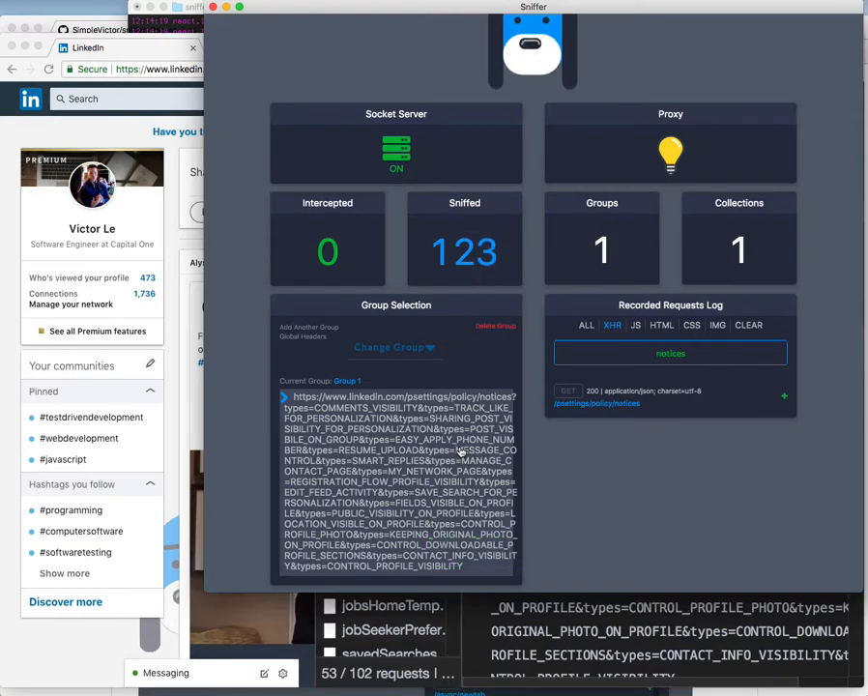
pyautogui.click(380, 418)
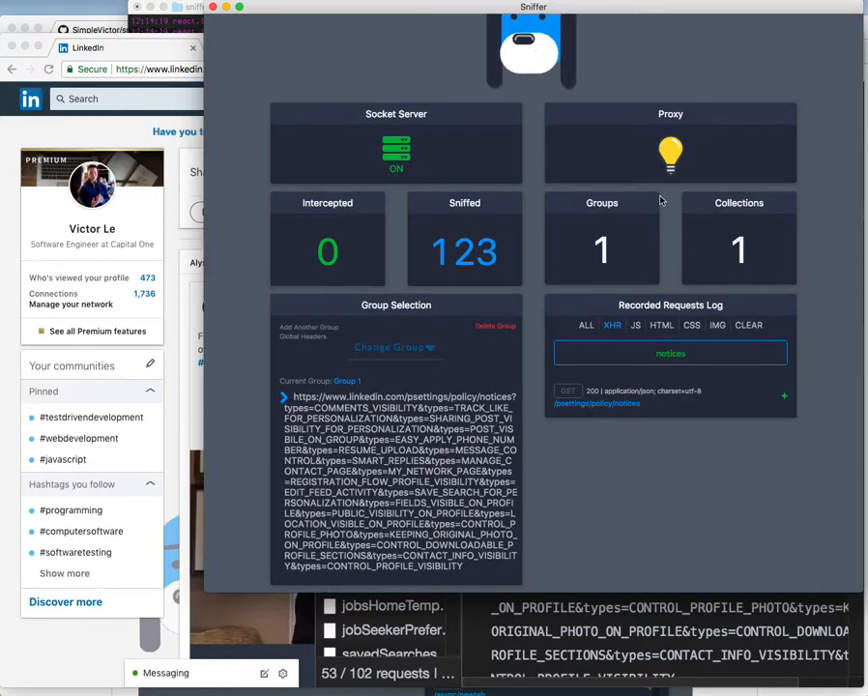
pyautogui.click(670, 153)
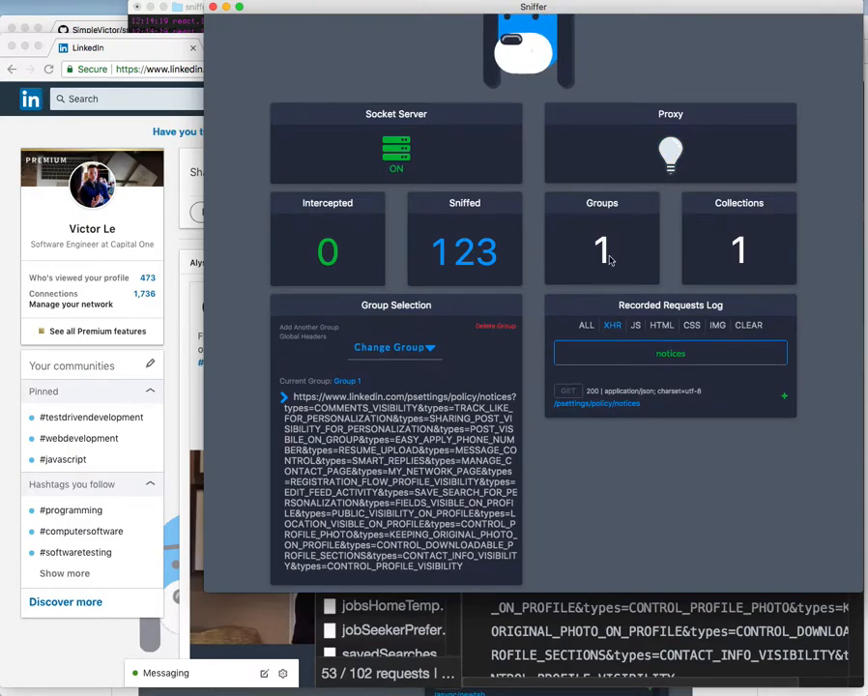
pyautogui.click(388, 448)
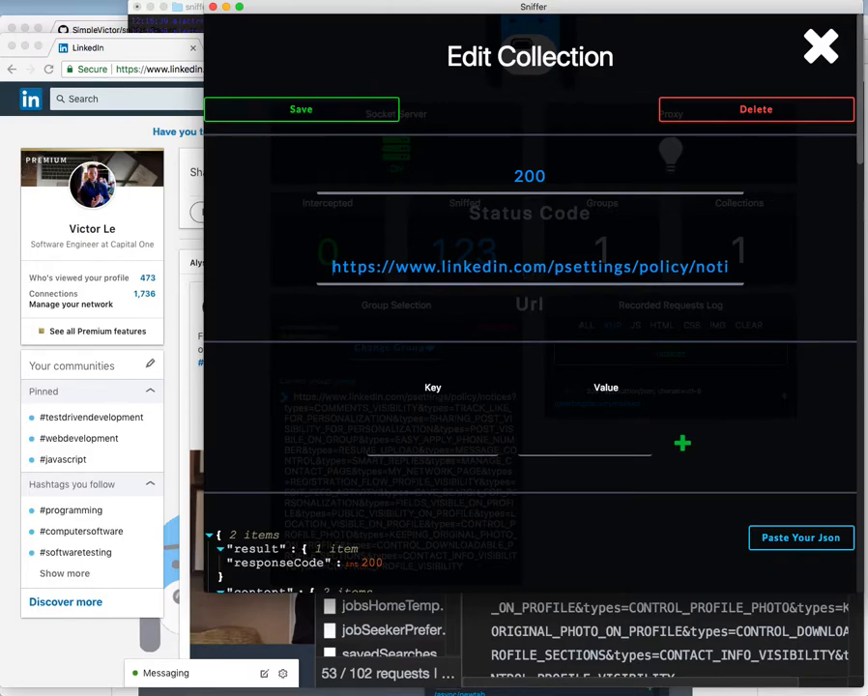
# - Shorten the collection's URL to /psettings/policy/notices, removing the domain and the query parameters
pyautogui.press('super+Right')
pyautogui.press('super+Left')
pyautogui.press('shift+super+Left')
pyautogui.press('BackSpace')
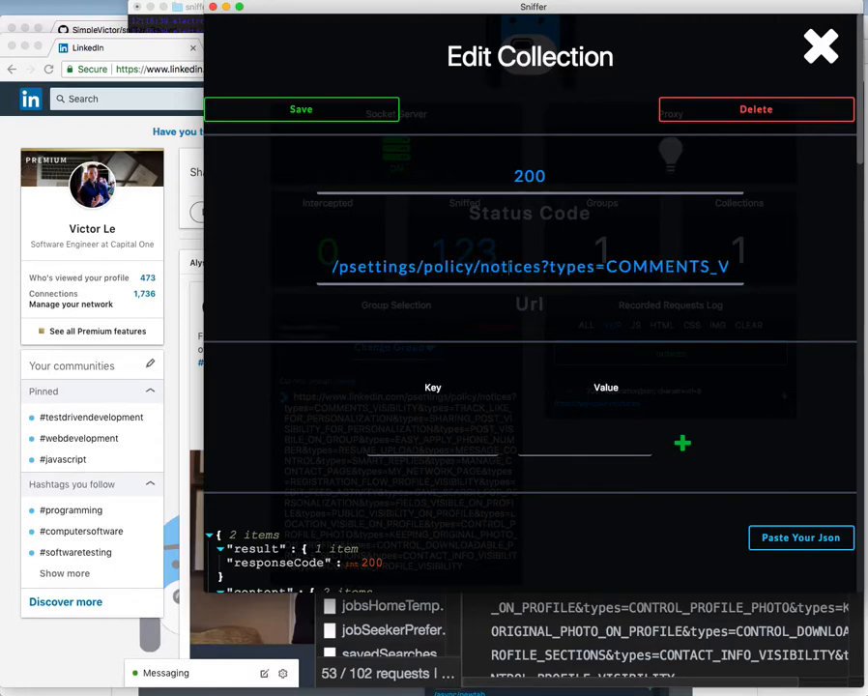
pyautogui.press('shift+super+Right')
pyautogui.press('BackSpace')
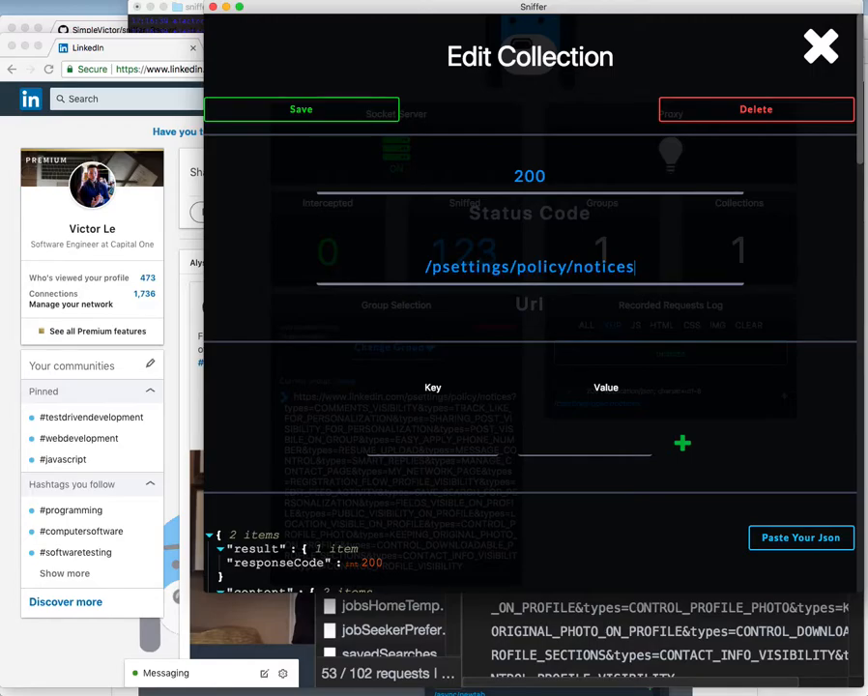
# - Look through the collection's response JSON and collapse its content object
pyautogui.scroll(-10, 456, 288)
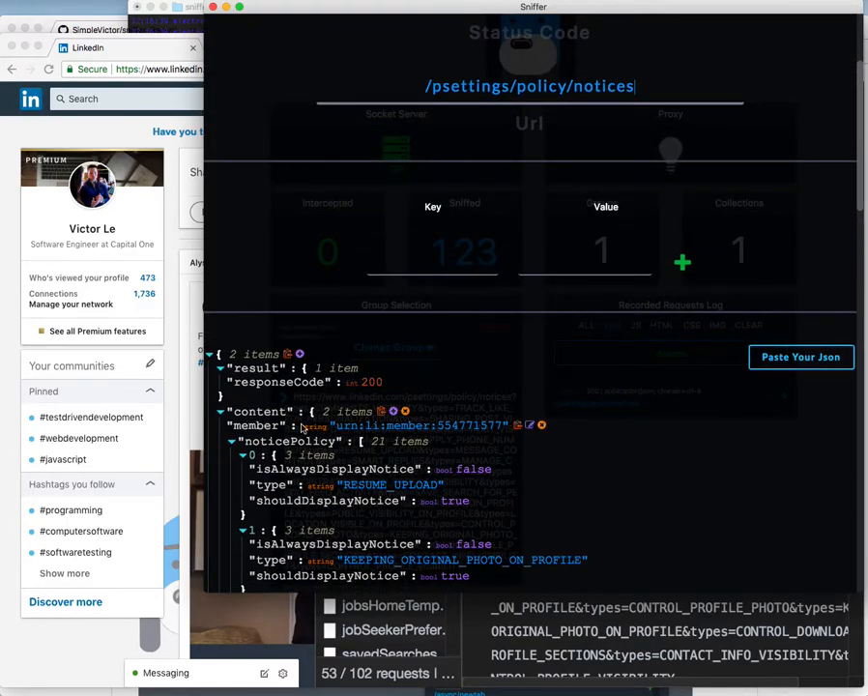
pyautogui.scroll(-5, 318, 434)
pyautogui.scroll(5, 319, 431)
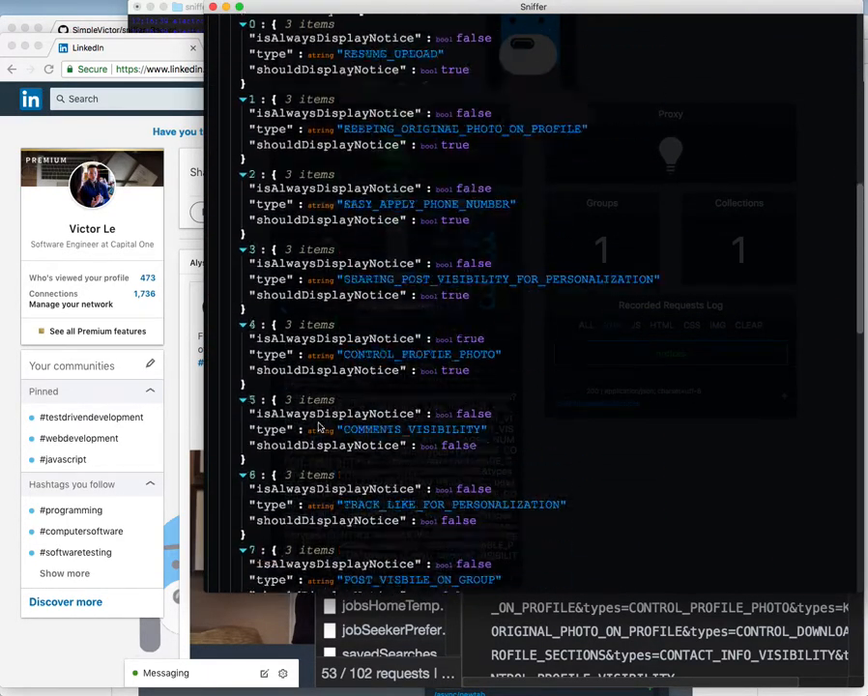
pyautogui.click(220, 257)
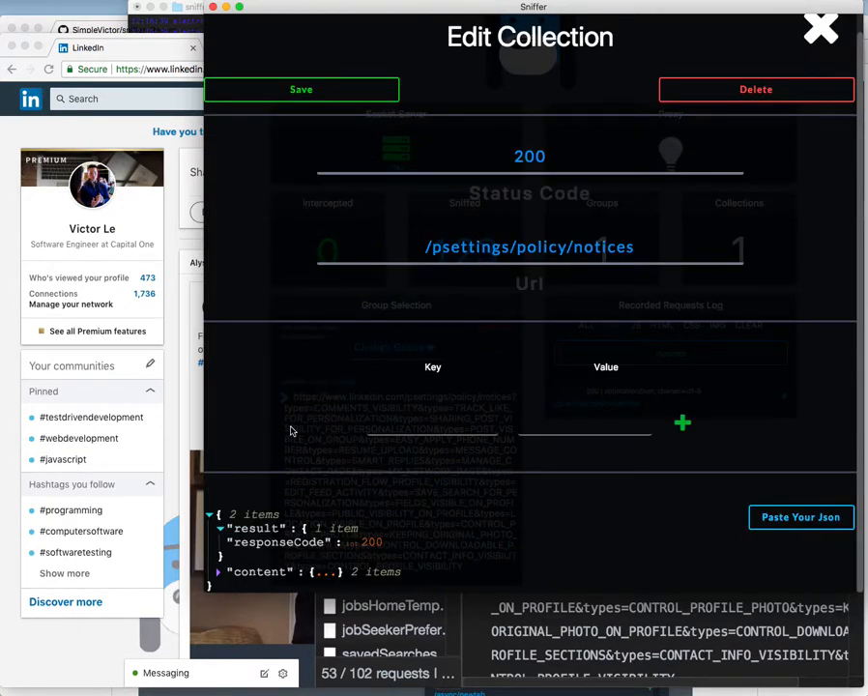
# - Add a key named helloWorld at the root level of the response JSON
pyautogui.click(299, 516)
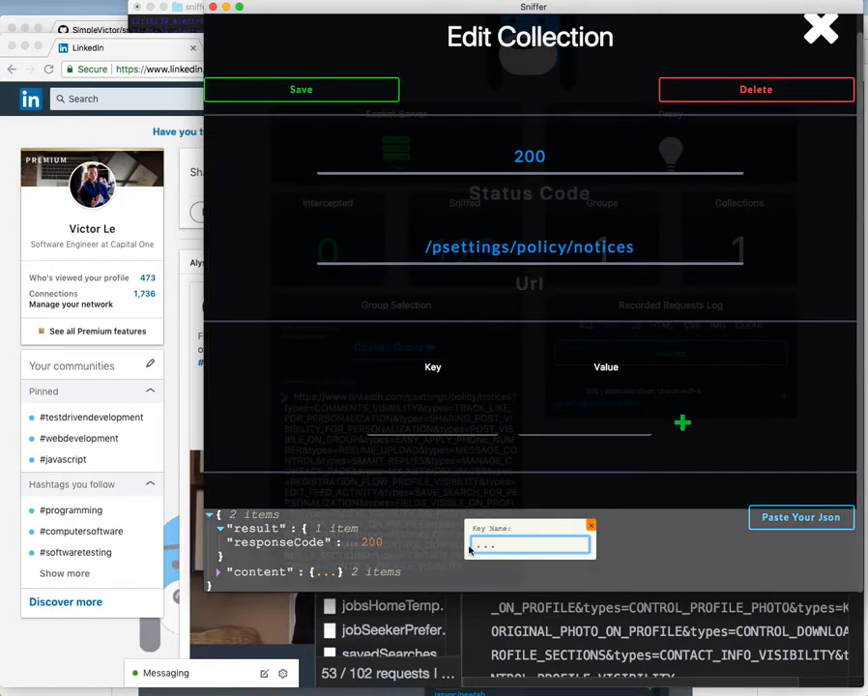
pyautogui.write('somerthingdklsfjdskljfk')
pyautogui.press('super+a')
pyautogui.press('BackSpace')
pyautogui.write('hello')
pyautogui.press('Return')
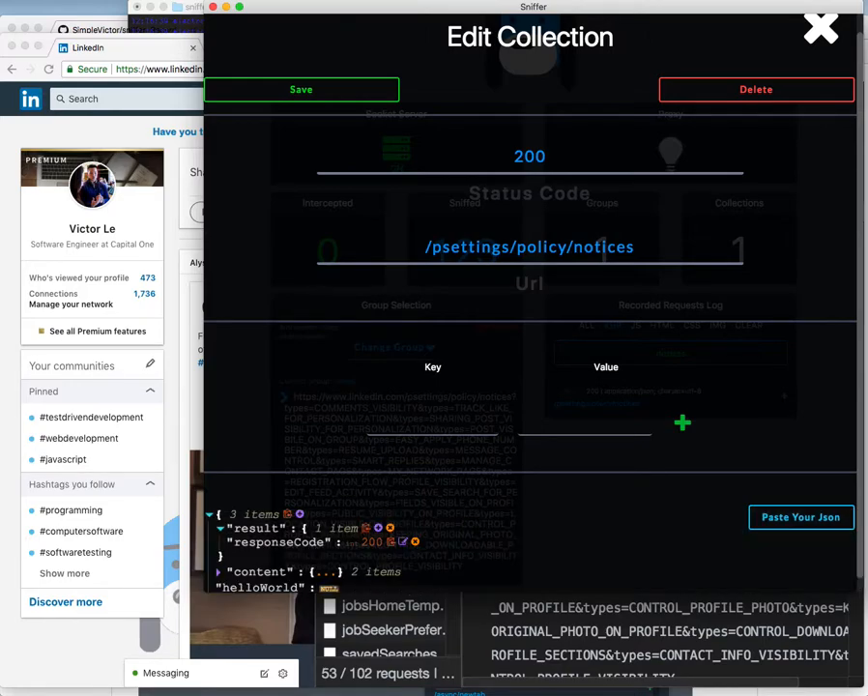
# - Set the helloWorld key's value to "Hello Linkedin" in the response JSON and save the collection
pyautogui.click(357, 574)
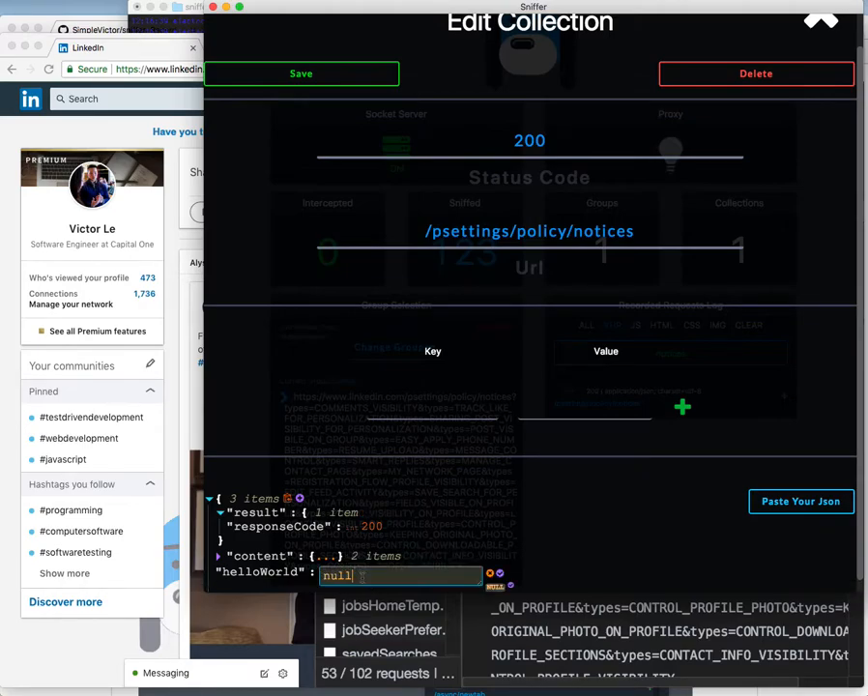
pyautogui.press('BackSpace')
pyautogui.write('Hello Linkedin')
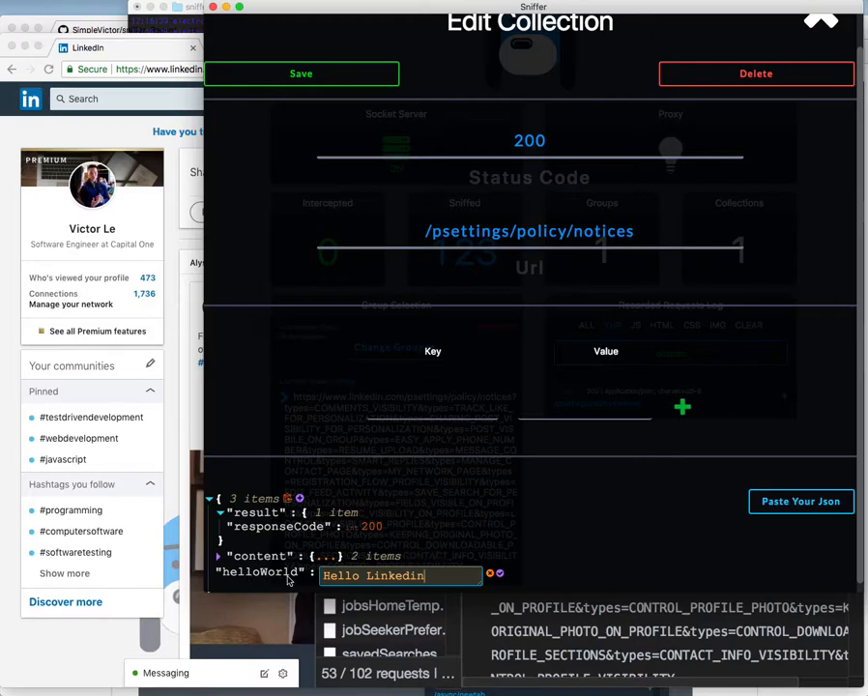
pyautogui.click(500, 574)
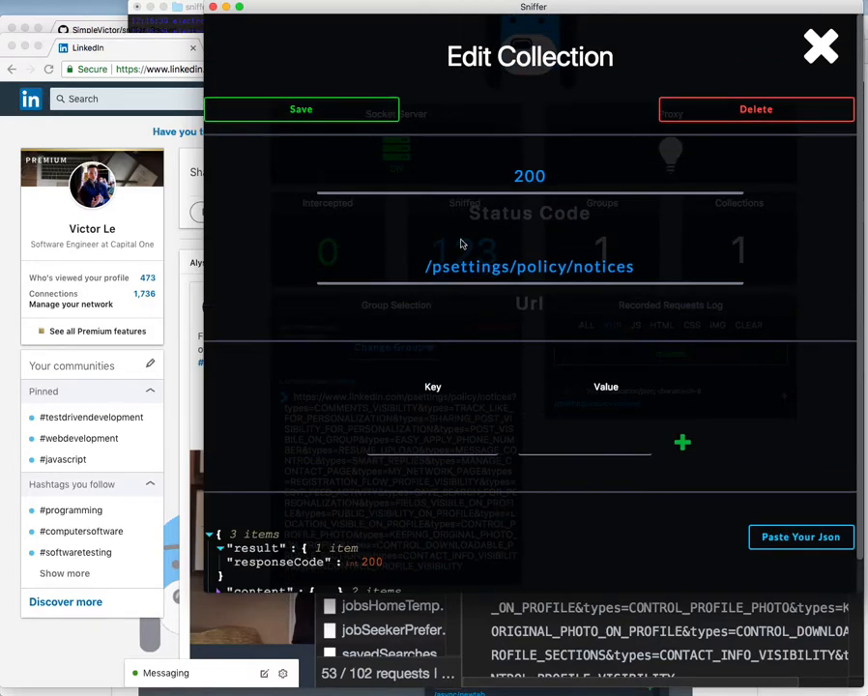
pyautogui.click(340, 114)
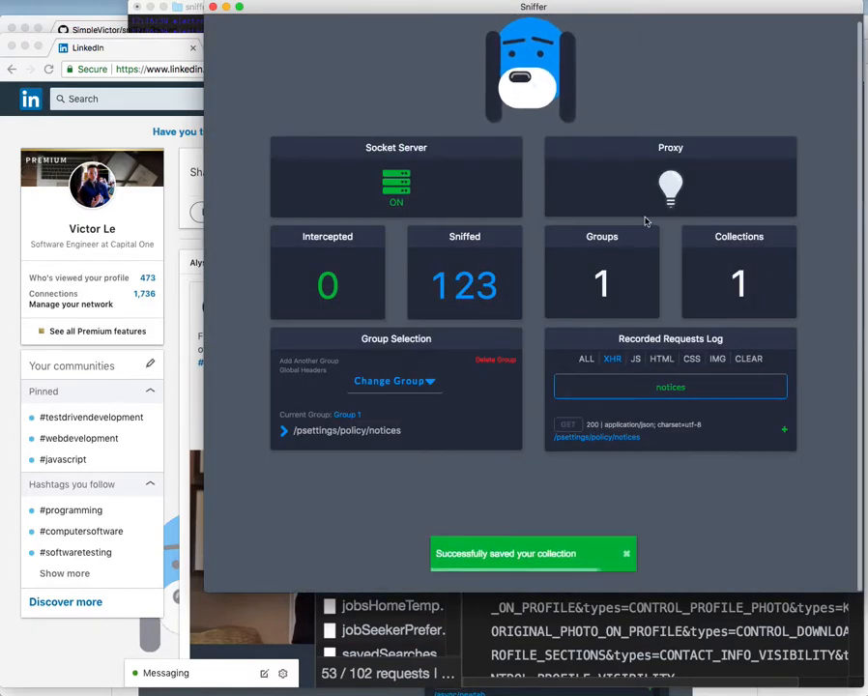
# - Turn on the proxy, close the sniff.com tab it opens in the browser and reload the LinkedIn feed
pyautogui.click(675, 190)
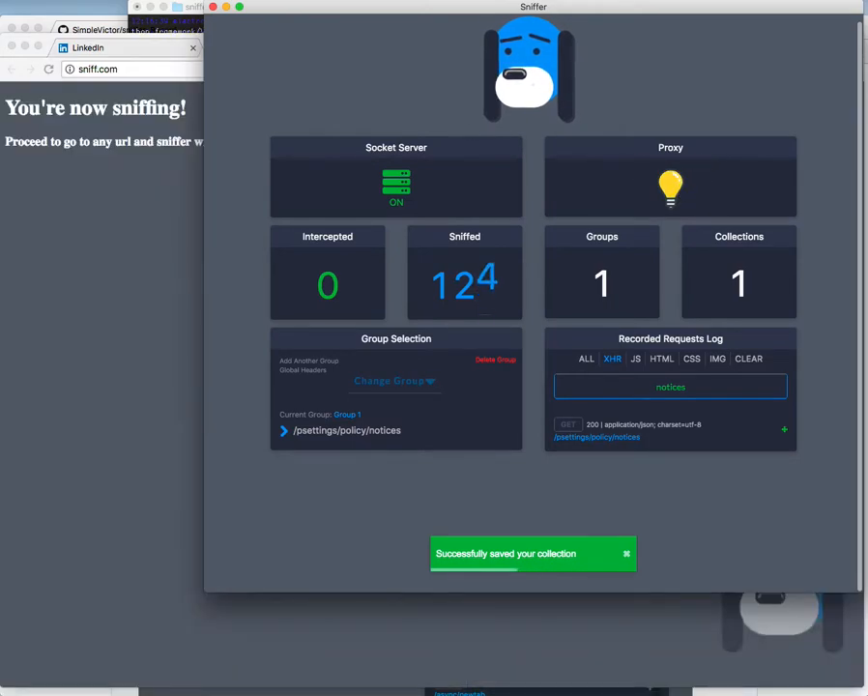
pyautogui.click(183, 164)
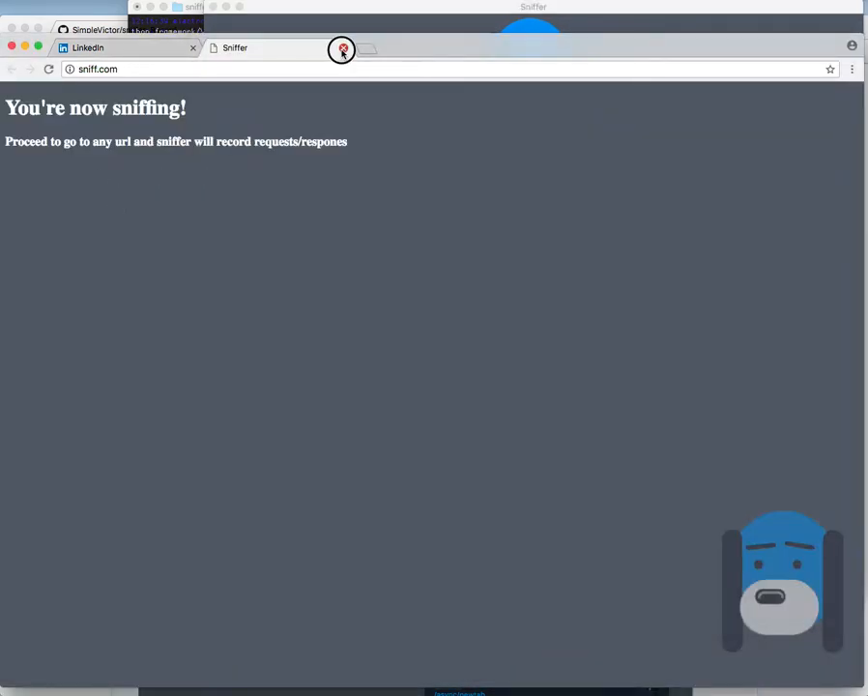
pyautogui.click(342, 48)
pyautogui.click(48, 70)
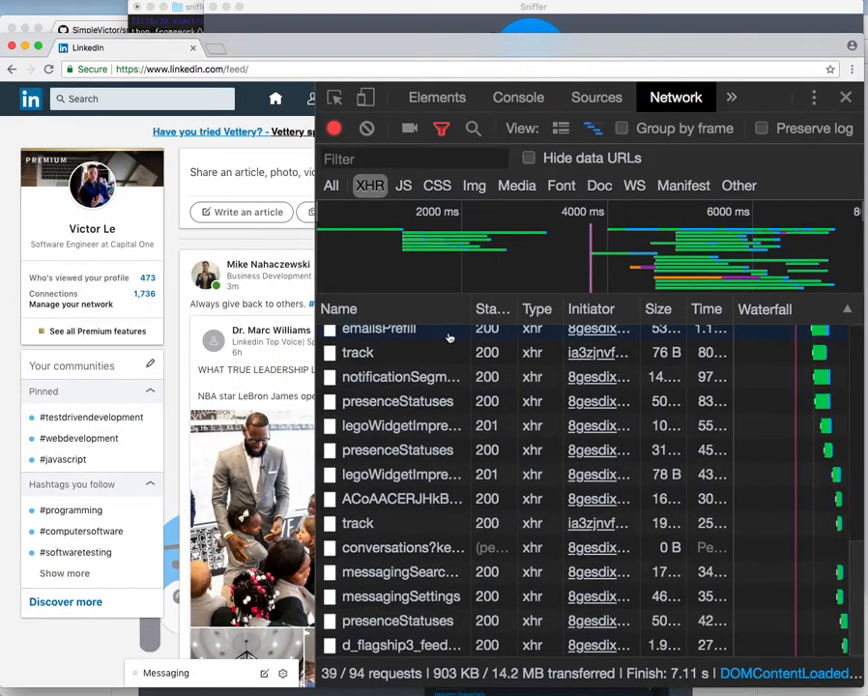
# - Preview the notices request's response and examine its helloWorld entry
pyautogui.scroll(-5, 377, 406)
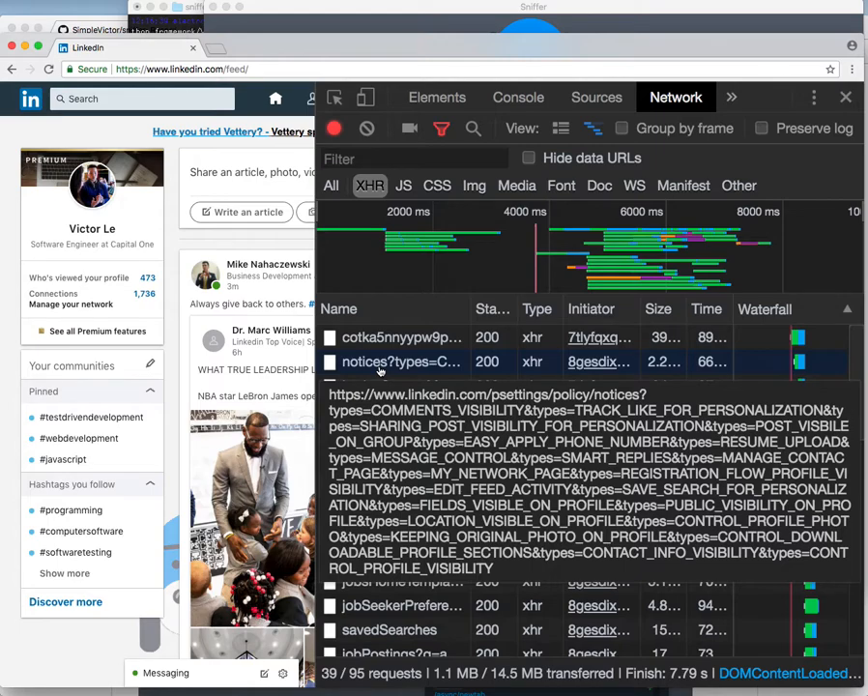
pyautogui.click(380, 365)
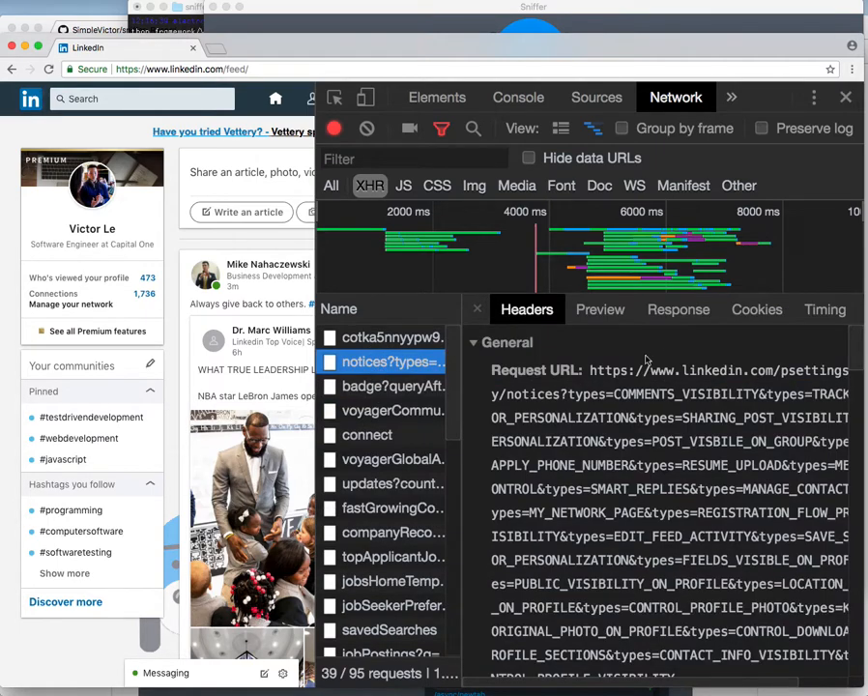
pyautogui.click(600, 309)
pyautogui.moveTo(712, 383); pyautogui.dragTo(501, 385)
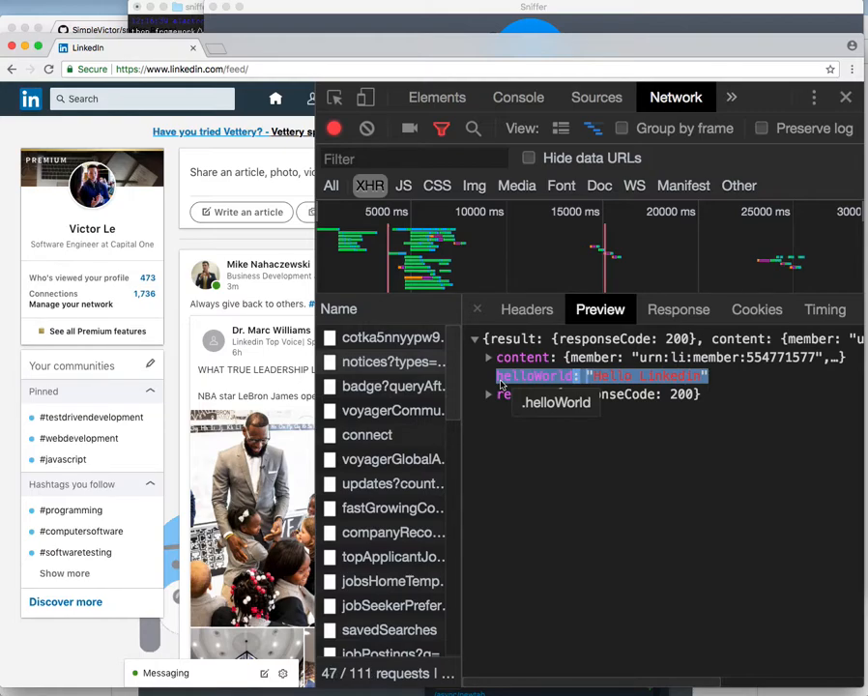
# - Examine the somevalue entry and its neighbours in the notices request's response headers
pyautogui.click(522, 309)
pyautogui.scroll(-10, 583, 481)
pyautogui.scroll(1, 583, 480)
pyautogui.moveTo(661, 505); pyautogui.dragTo(493, 404)
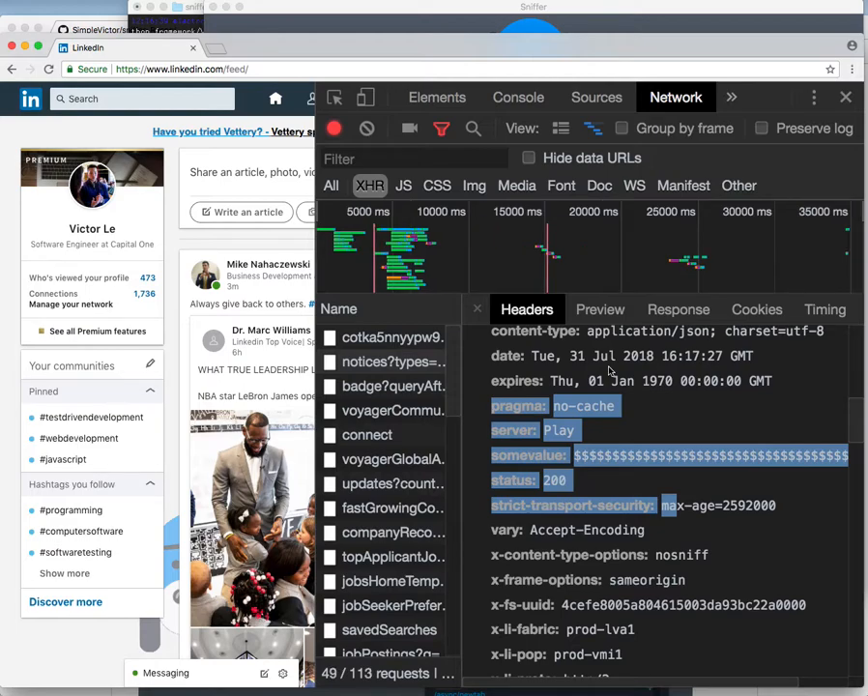
pyautogui.click(615, 405)
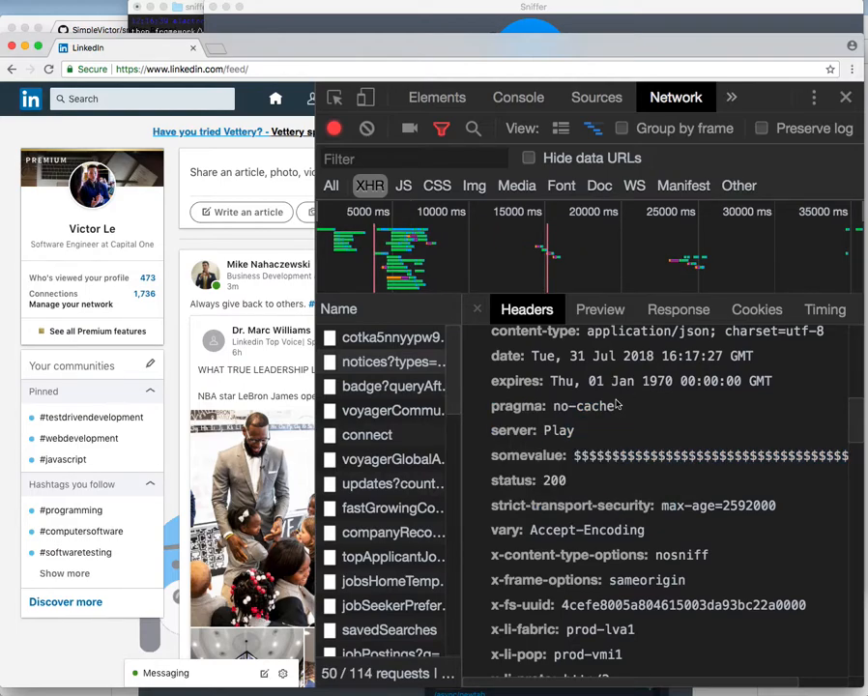
# - Switch to Sniffer, turn off the proxy and open the global headers
pyautogui.click(350, 12)
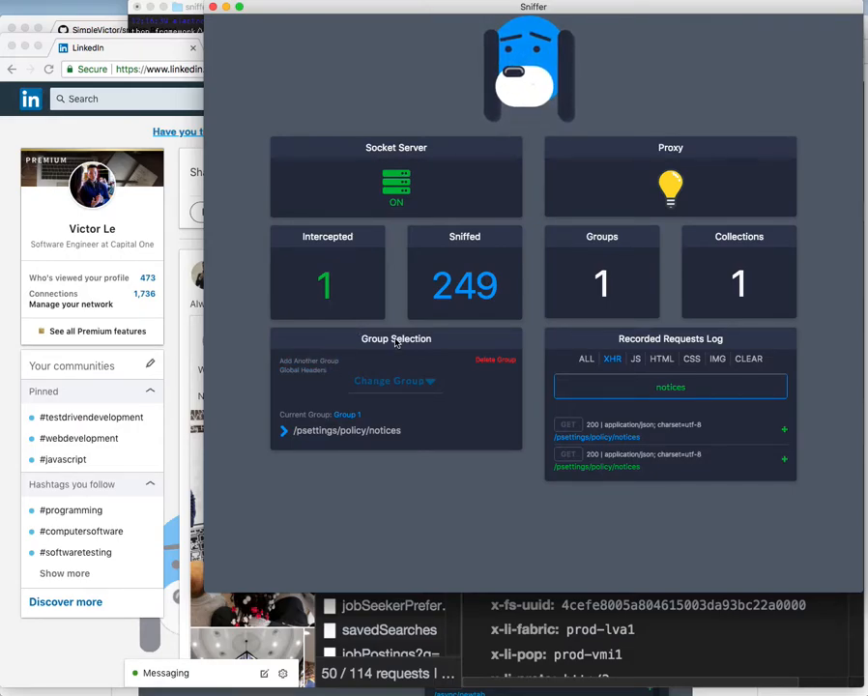
pyautogui.click(677, 193)
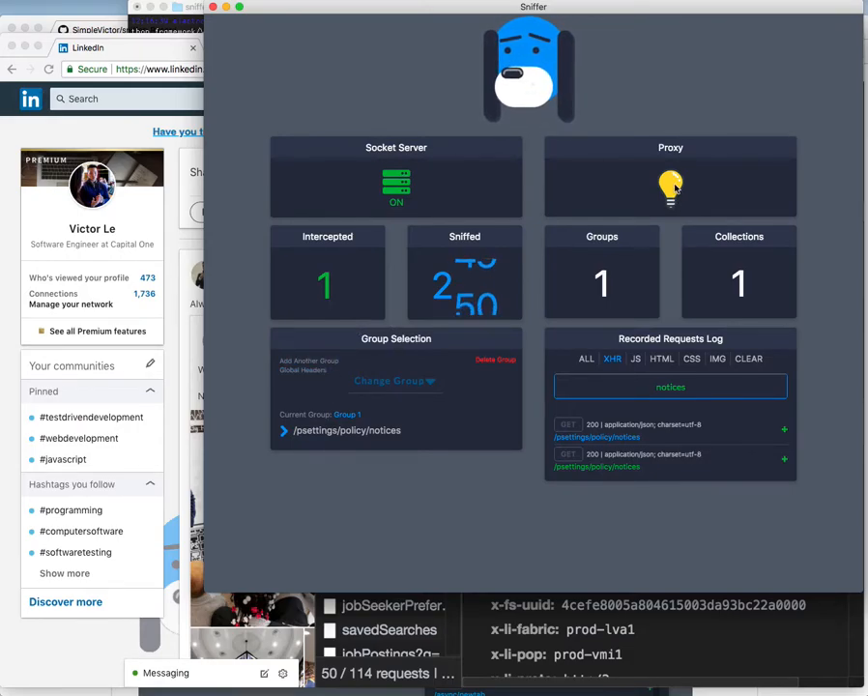
pyautogui.click(303, 370)
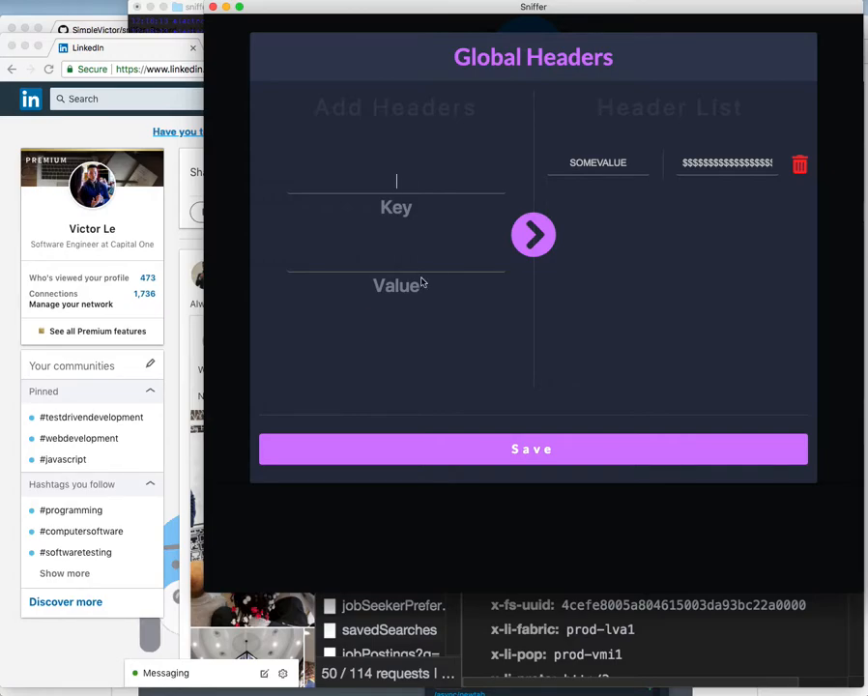
# - Add a global header with the key hello and the value "hello Linkedin", and save the header list
pyautogui.click(589, 162)
pyautogui.click(493, 167)
pyautogui.write('hello')
pyautogui.press('Tab')
pyautogui.write('hello Linkedin')
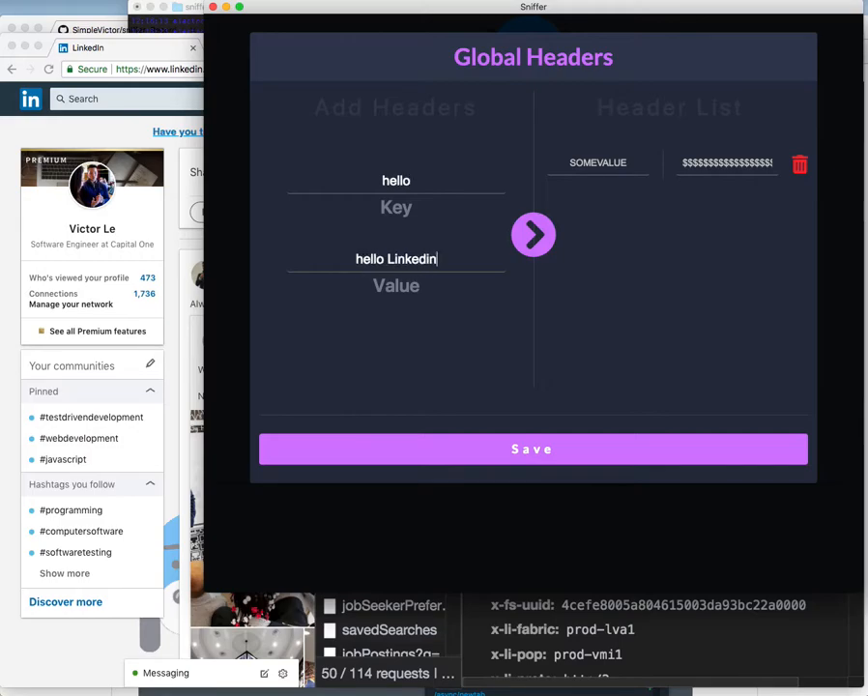
pyautogui.click(533, 247)
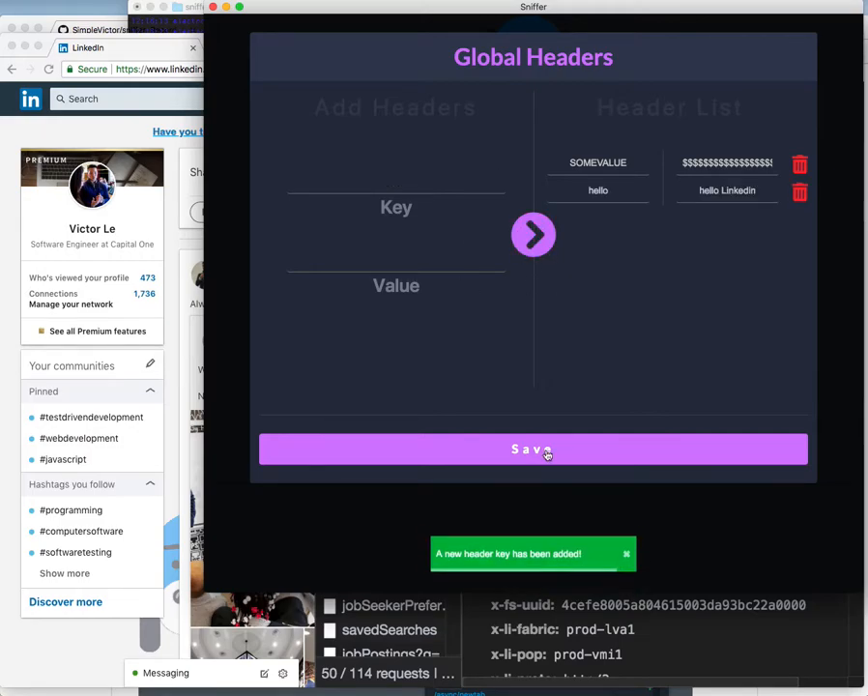
pyautogui.click(530, 456)
# - Restart the proxy, close the extra sniff.com tab and refresh LinkedIn to record with the new global header
pyautogui.click(675, 191)
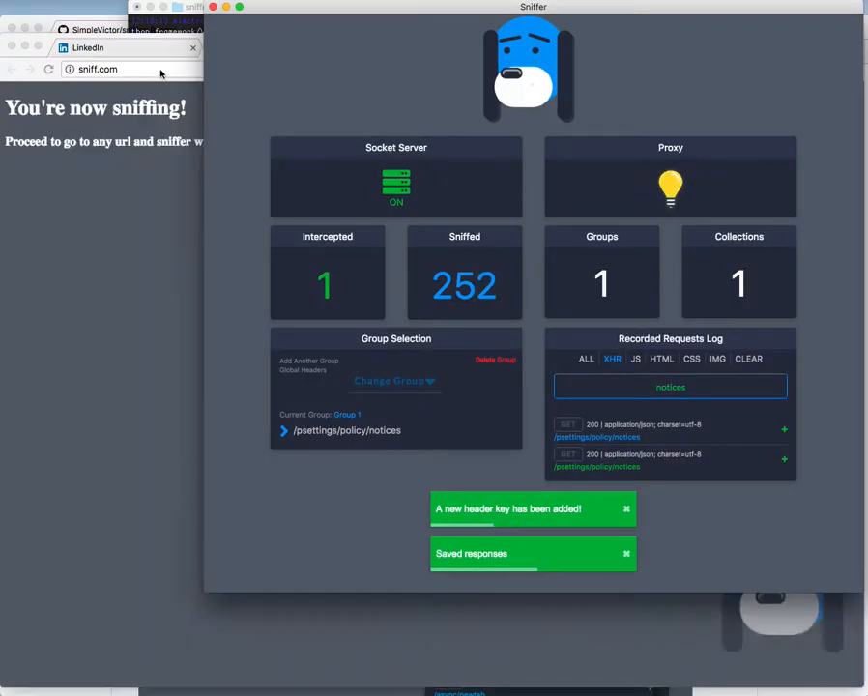
pyautogui.click(354, 66)
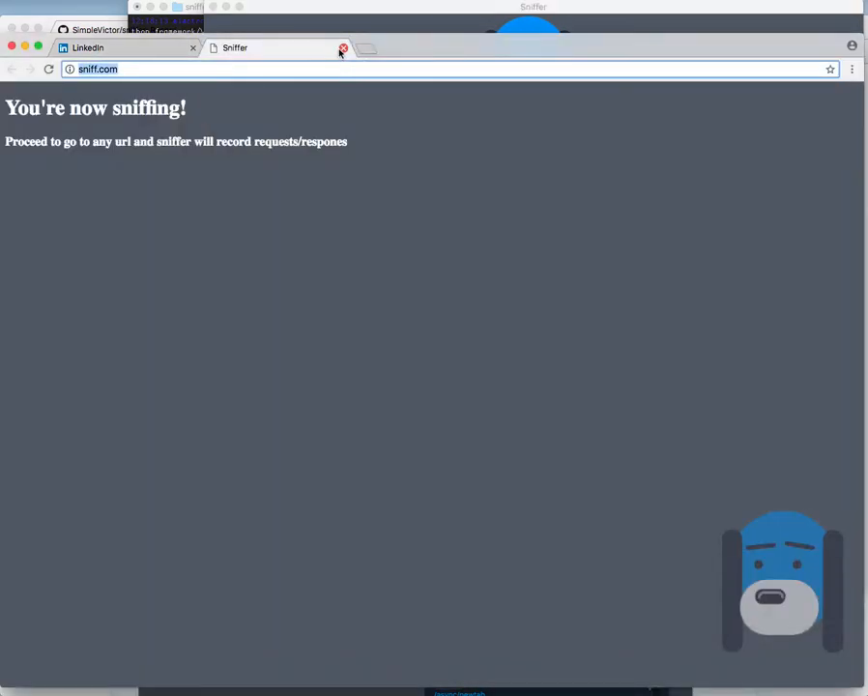
pyautogui.click(341, 49)
pyautogui.click(49, 70)
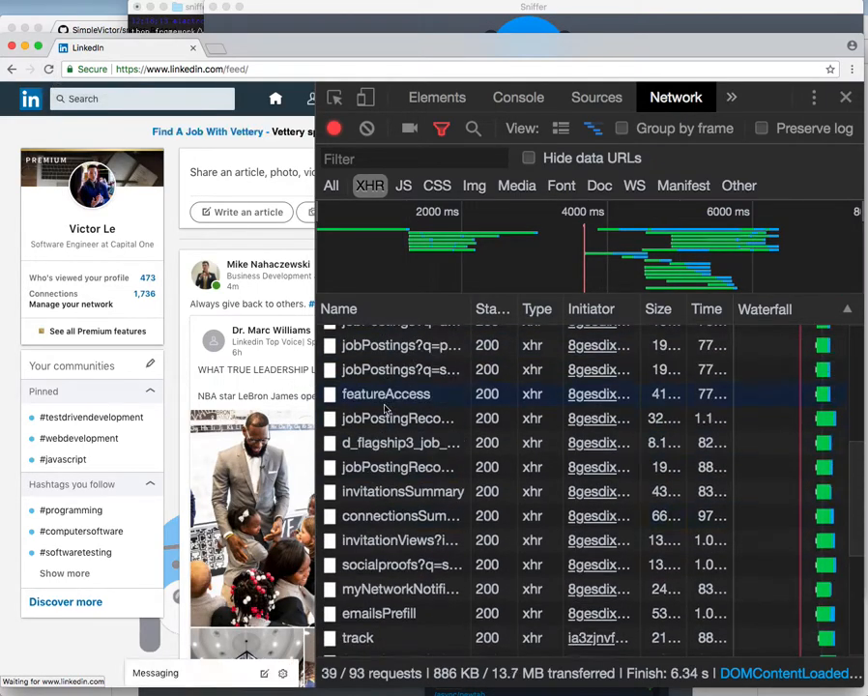
# - Examine the badge request's response headers for the hello and somevalue global headers
pyautogui.click(387, 386)
pyautogui.scroll(-5, 569, 417)
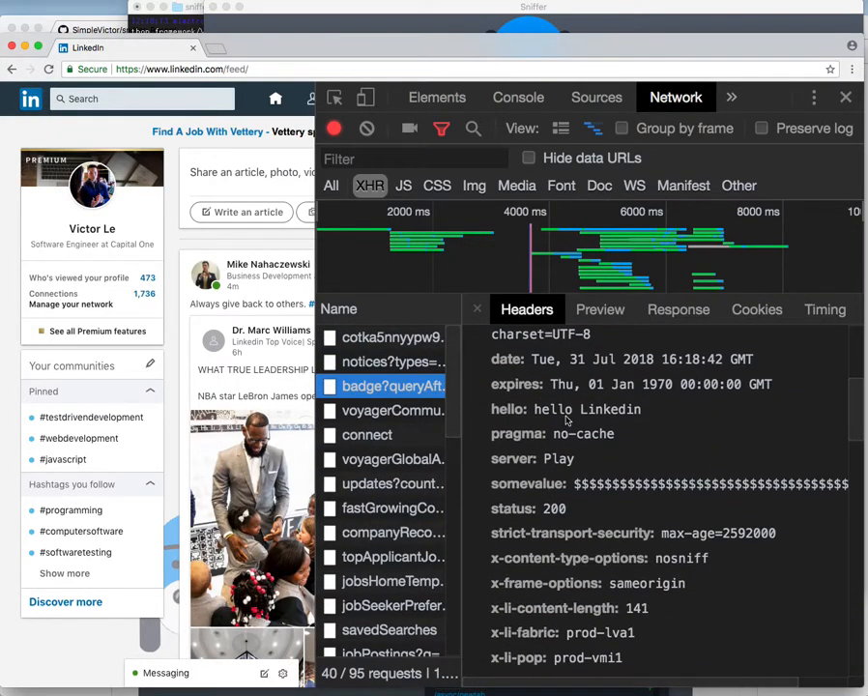
pyautogui.moveTo(498, 483); pyautogui.dragTo(659, 485)
pyautogui.scroll(-2, 531, 487)
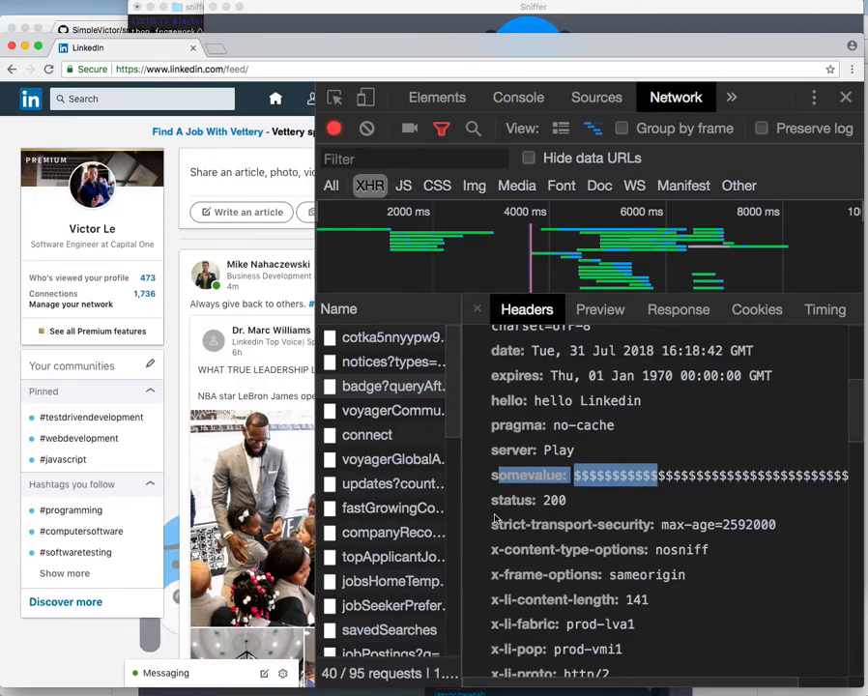
pyautogui.moveTo(641, 365); pyautogui.dragTo(491, 364)
pyautogui.scroll(1, 493, 372)
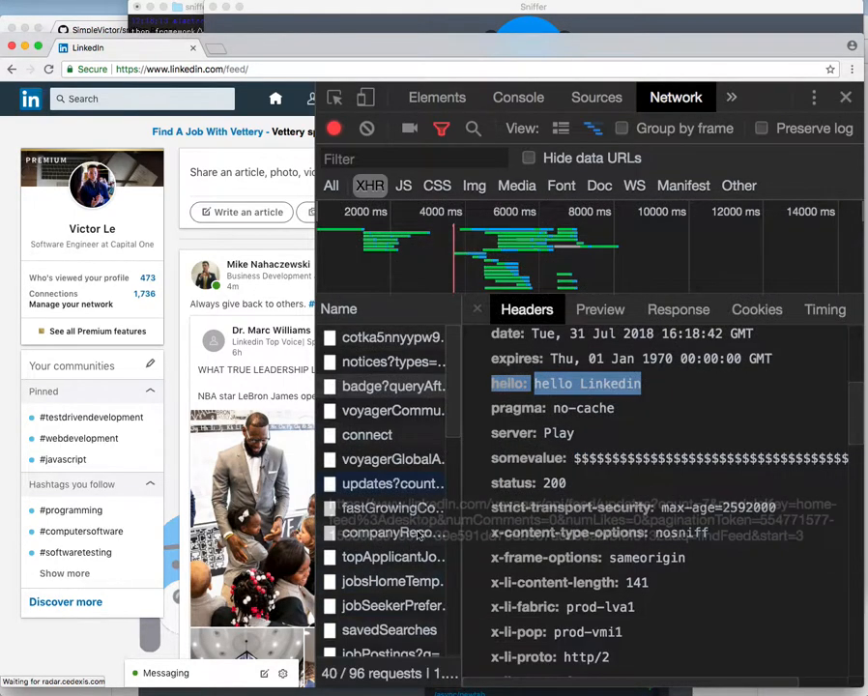
# - Check the jobSeekerPreferences request's response headers for the global header hello
pyautogui.click(396, 605)
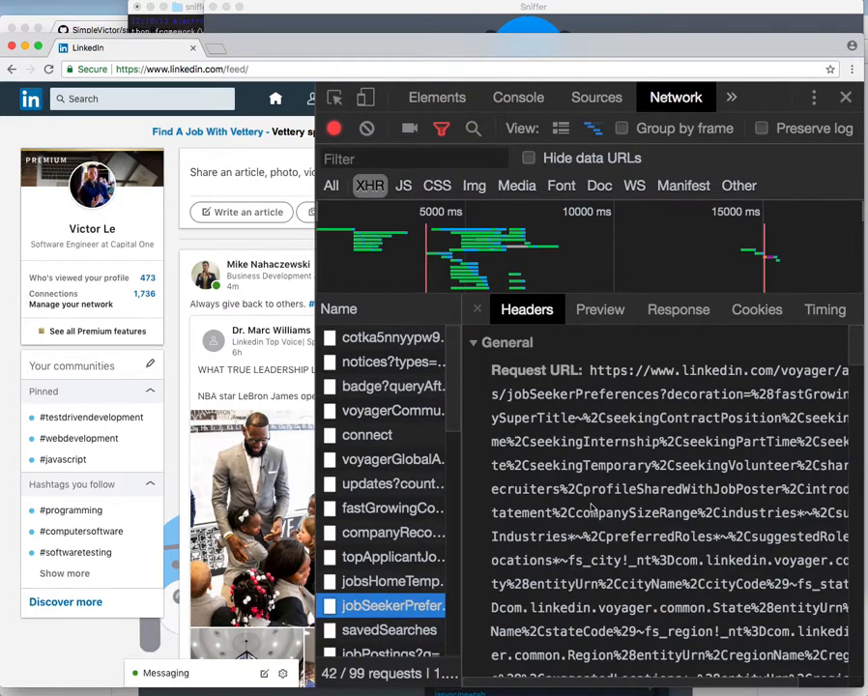
pyautogui.scroll(-10, 592, 513)
pyautogui.moveTo(640, 499); pyautogui.dragTo(490, 500)
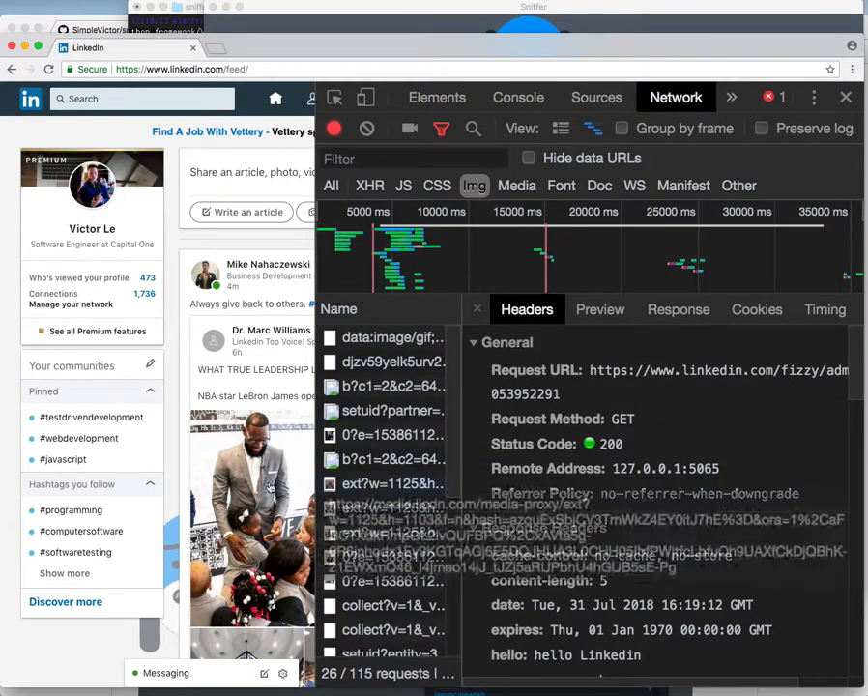
# - Preview the profile photo's image request and copy the ID C5603AQH1yVIDPF5rNA from its request URL
pyautogui.doubleClick(373, 437)
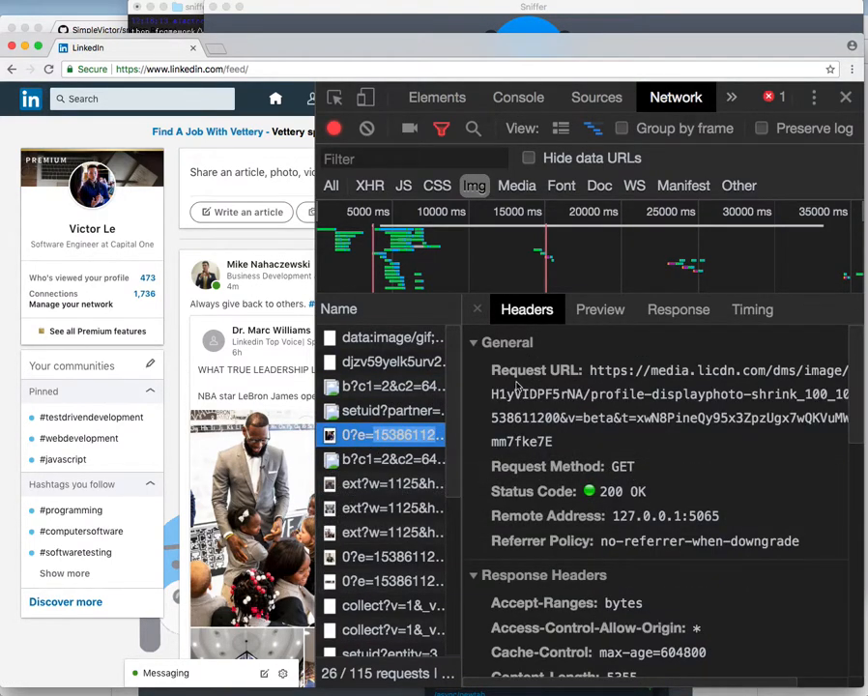
pyautogui.click(596, 311)
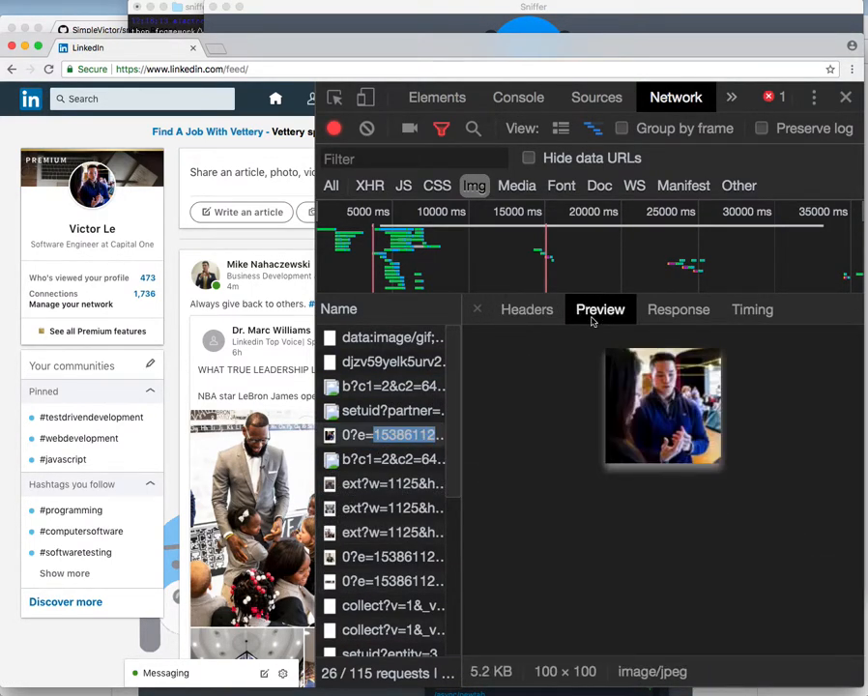
pyautogui.click(533, 313)
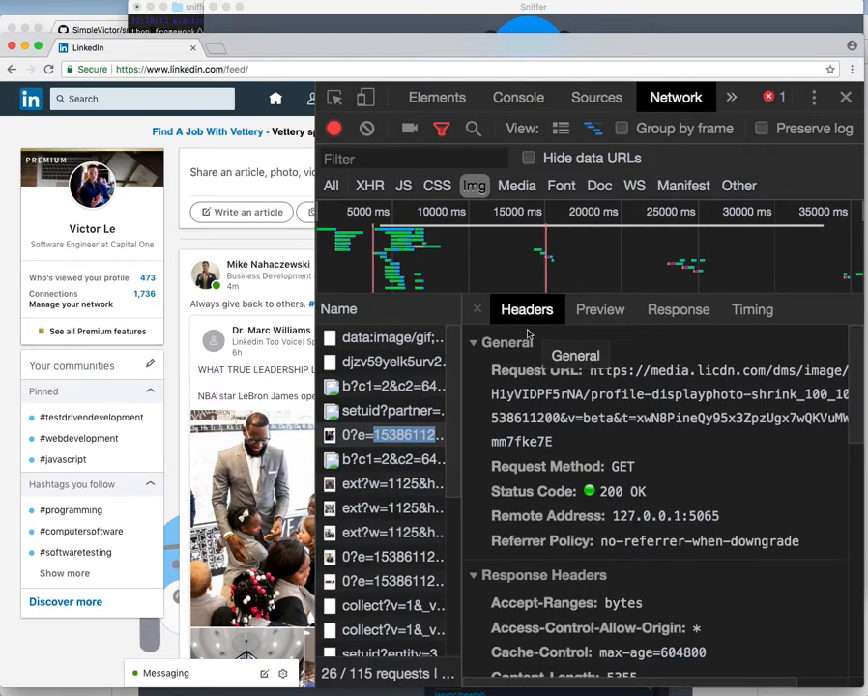
pyautogui.moveTo(583, 400); pyautogui.dragTo(794, 379)
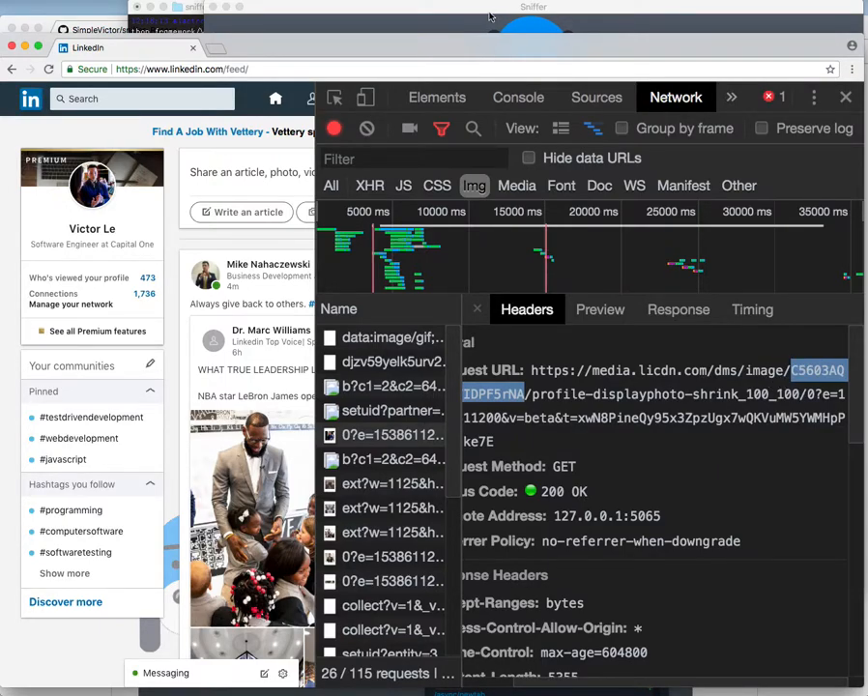
# - In Sniffer, filter the recorded requests to images matching C5603AQH1yVIDPF5rNA and add the last match to Group 1
pyautogui.click(386, 15)
pyautogui.click(486, 366)
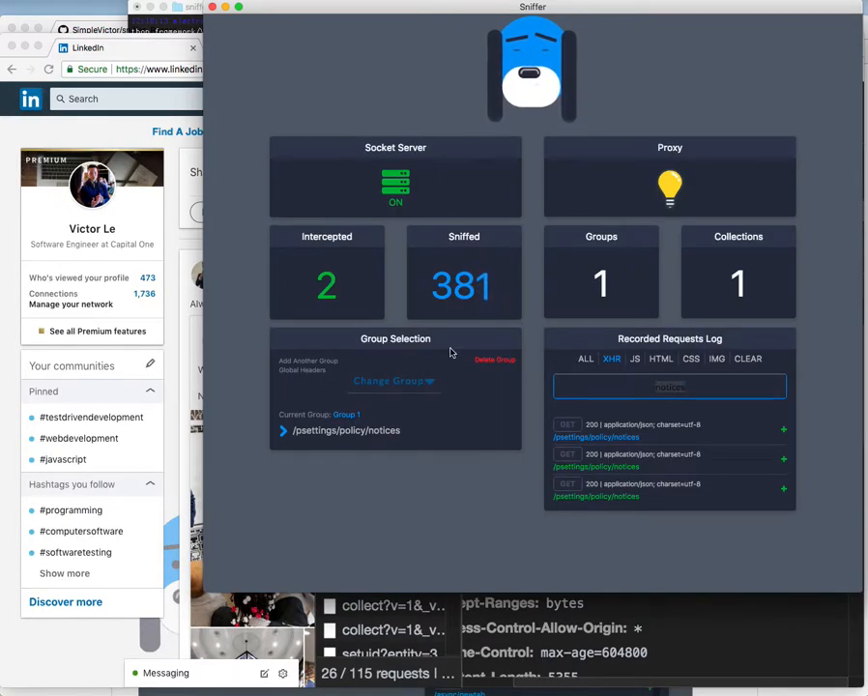
pyautogui.write('C5603AQH1yVIDPF5rNA')
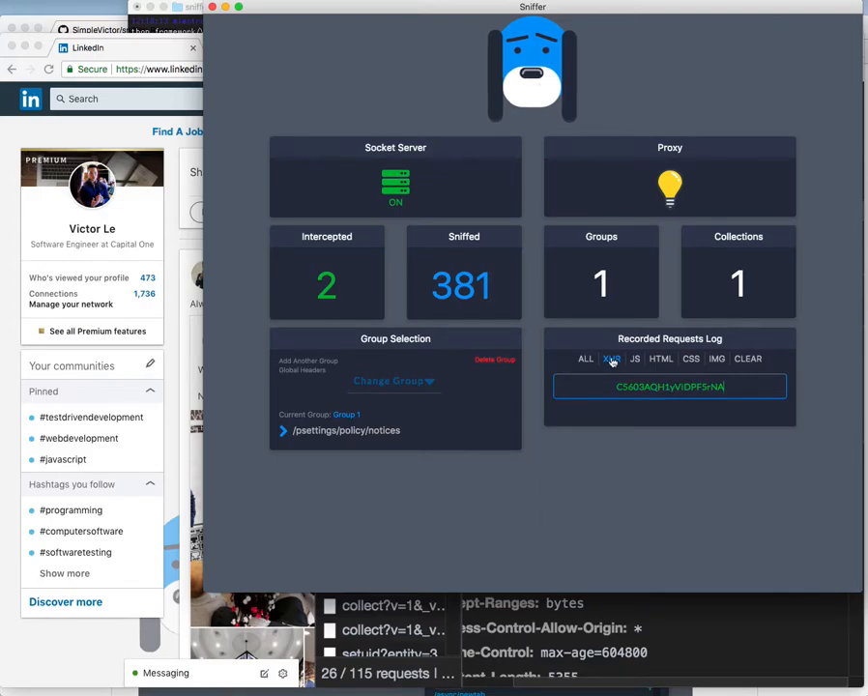
pyautogui.click(717, 359)
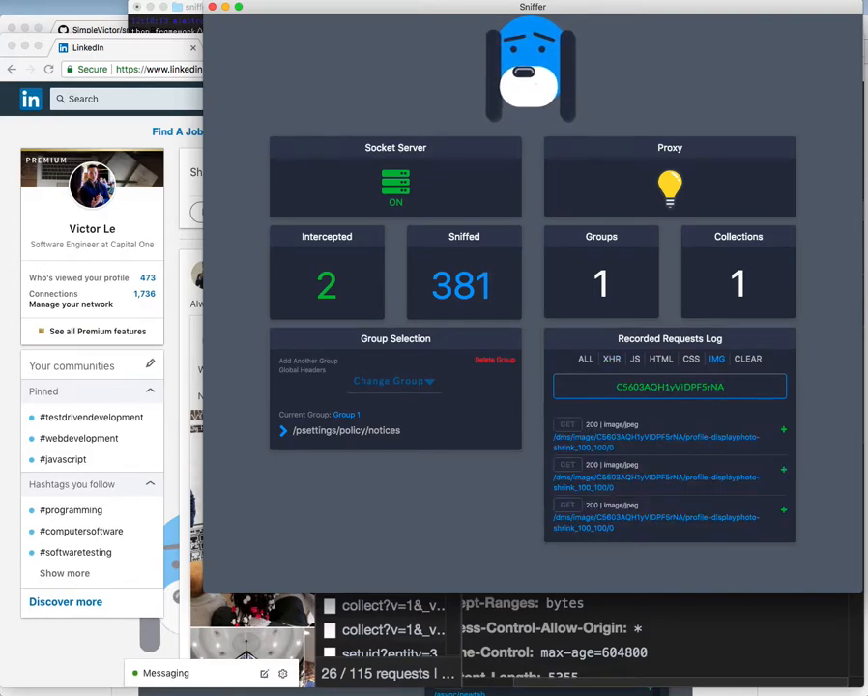
pyautogui.click(784, 514)
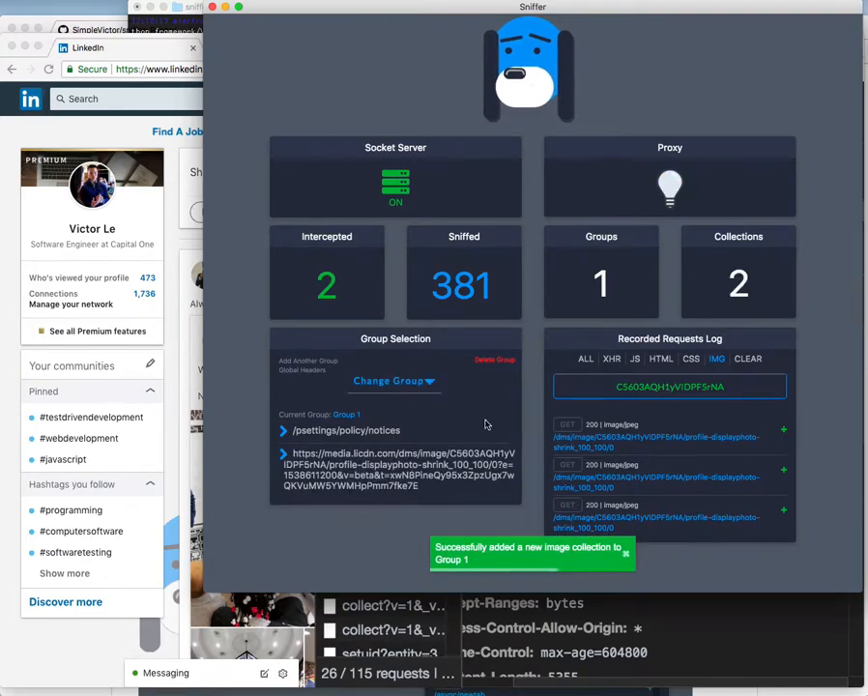
# - Open the new image collection and remove everything after C5603AQH1yVIDPF5rNA from its URL
pyautogui.click(423, 482)
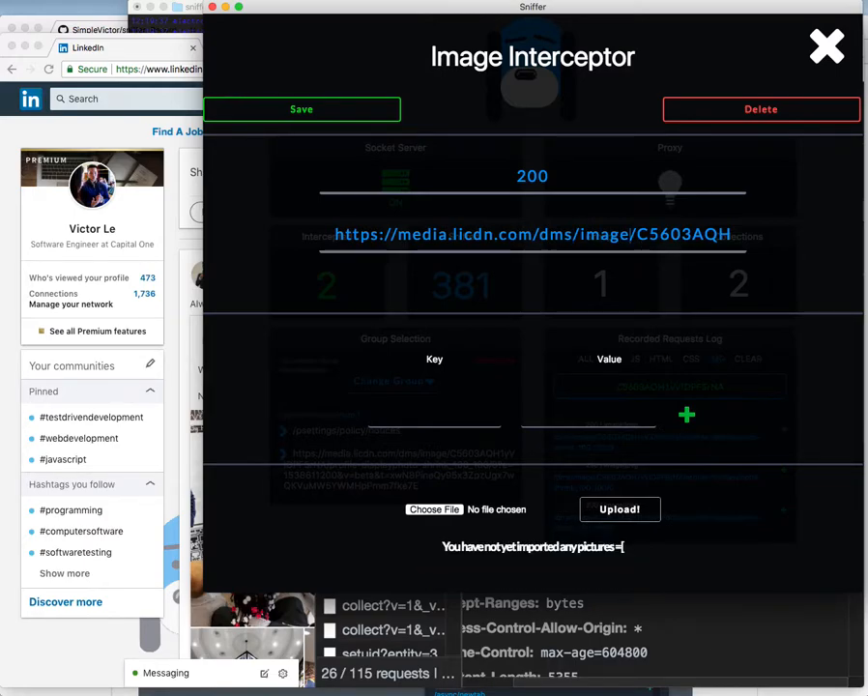
pyautogui.hscroll(3, 581, 235)
pyautogui.press('super+shift+Right')
pyautogui.press('BackSpace')
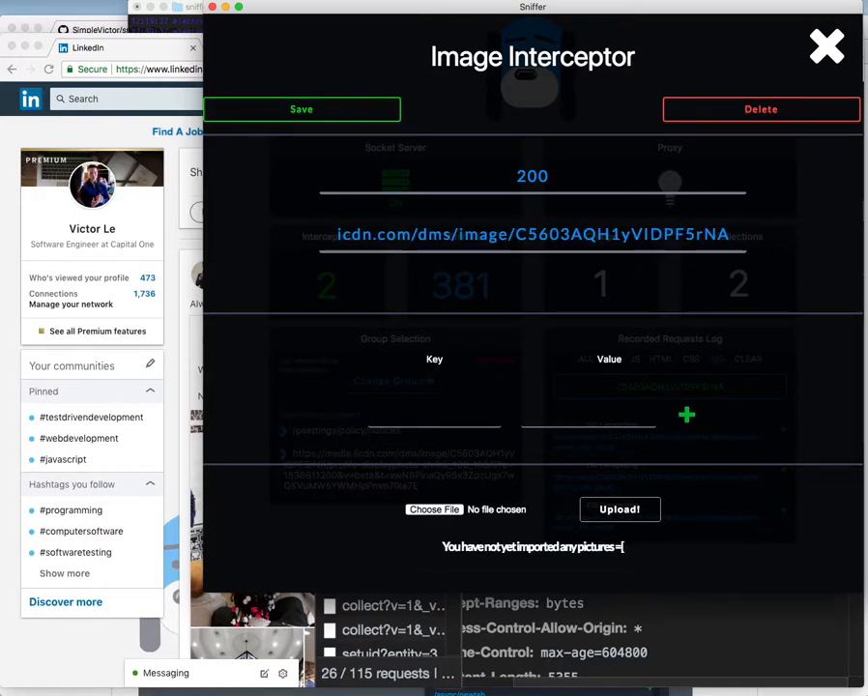
# - Remove the protocol and host from the image collection's URL, leaving /dms/image/C5603AQH1yVIDPF5rNA
pyautogui.press('super+Left')
pyautogui.hotkey('alt', 'shift', 'Right')
pyautogui.hotkey('alt', 'shift', 'Right')
pyautogui.hotkey('alt', 'shift', 'Right')
pyautogui.hotkey('alt', 'shift', 'Right')
pyautogui.press('BackSpace')
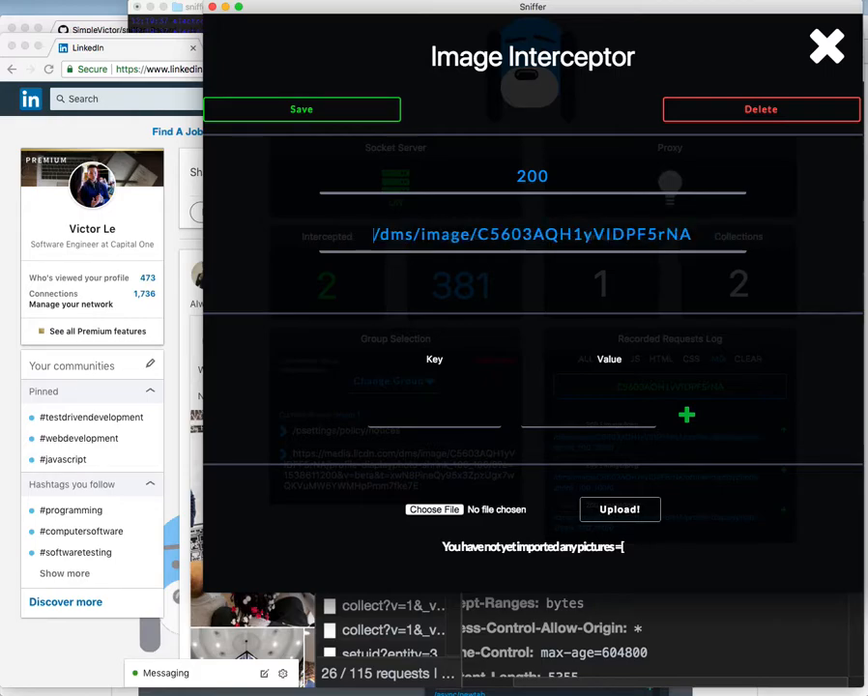
# - Choose cat1.gif from the images folder as the replacement picture and upload it to the image collection
pyautogui.click(445, 512)
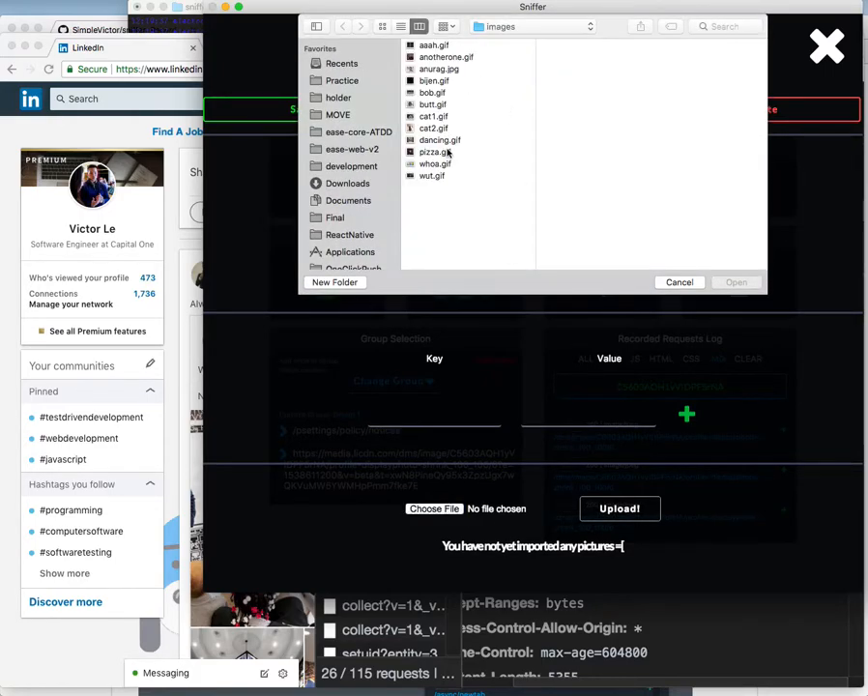
pyautogui.click(445, 127)
pyautogui.press('Down')
pyautogui.press('Down')
pyautogui.press('Down')
pyautogui.press('Up')
pyautogui.press('Up')
pyautogui.press('Up')
pyautogui.press('Up')
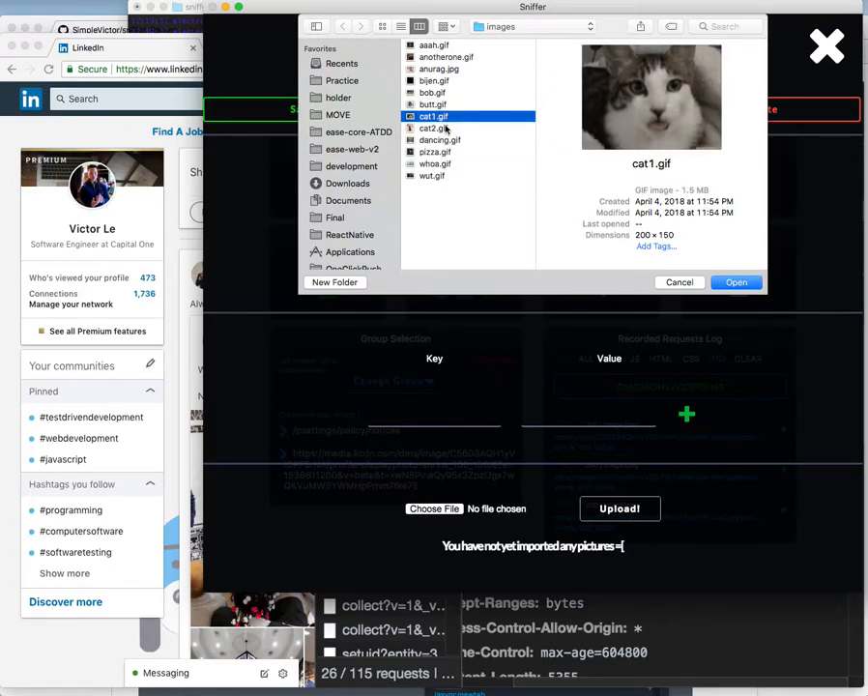
pyautogui.press('Return')
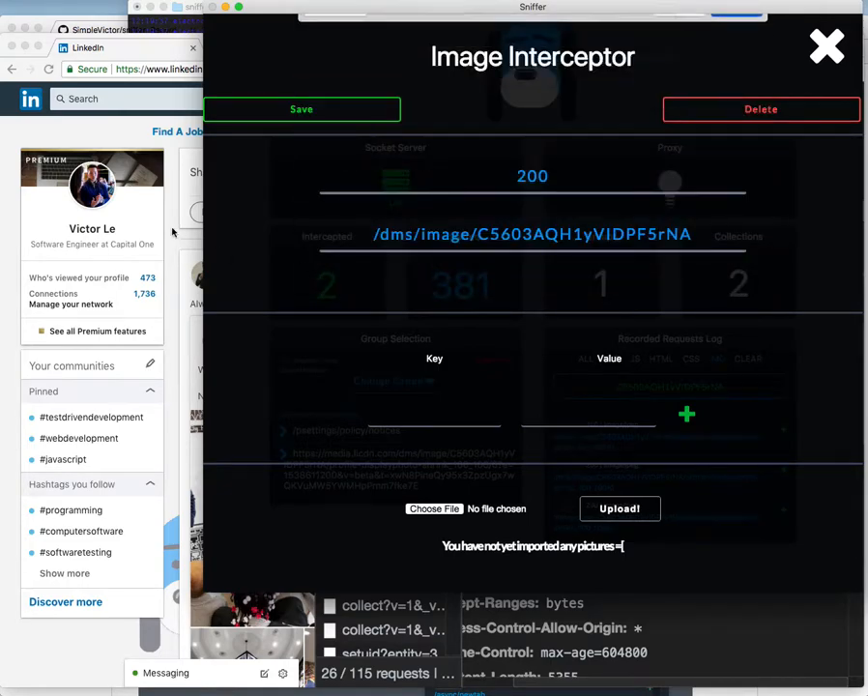
pyautogui.click(615, 510)
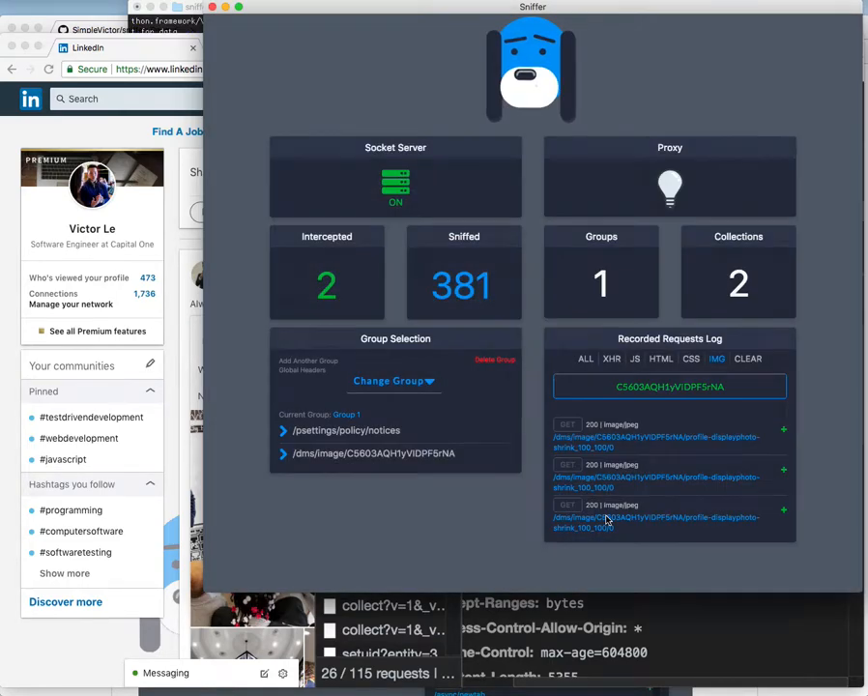
# - Launch the proxied browser from Sniffer, close the extra sniff.com tab and reload the LinkedIn feed
pyautogui.click(668, 190)
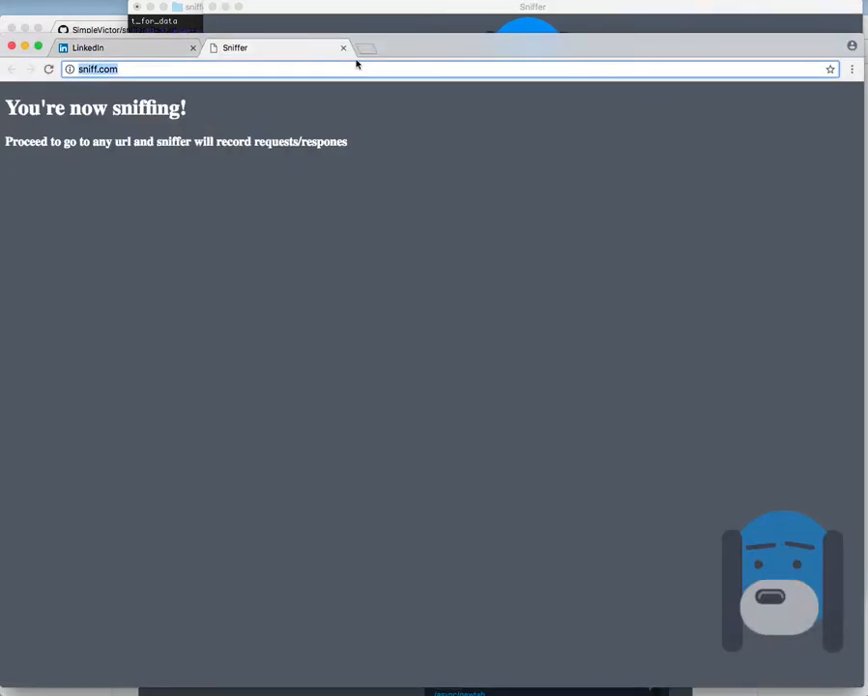
pyautogui.click(343, 47)
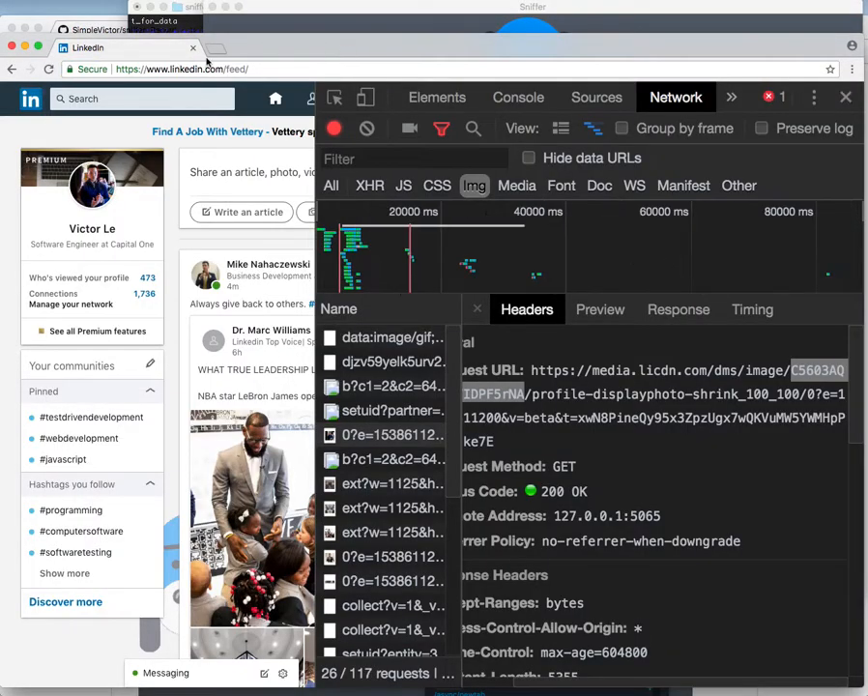
pyautogui.click(49, 68)
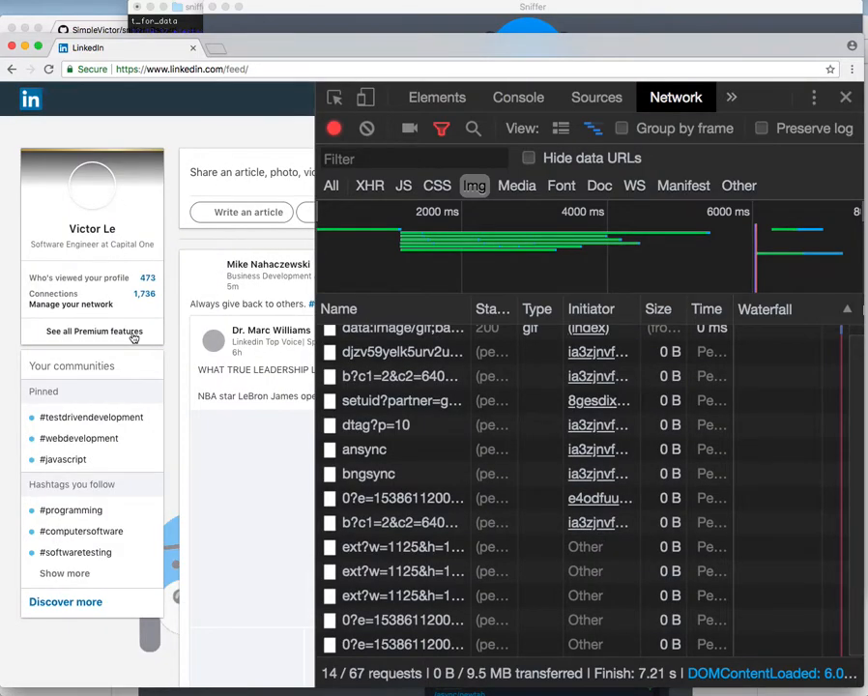
# - Narrow the developer tools beside the feed and preview the image returned by the profile photo's request
pyautogui.moveTo(318, 395); pyautogui.dragTo(428, 395)
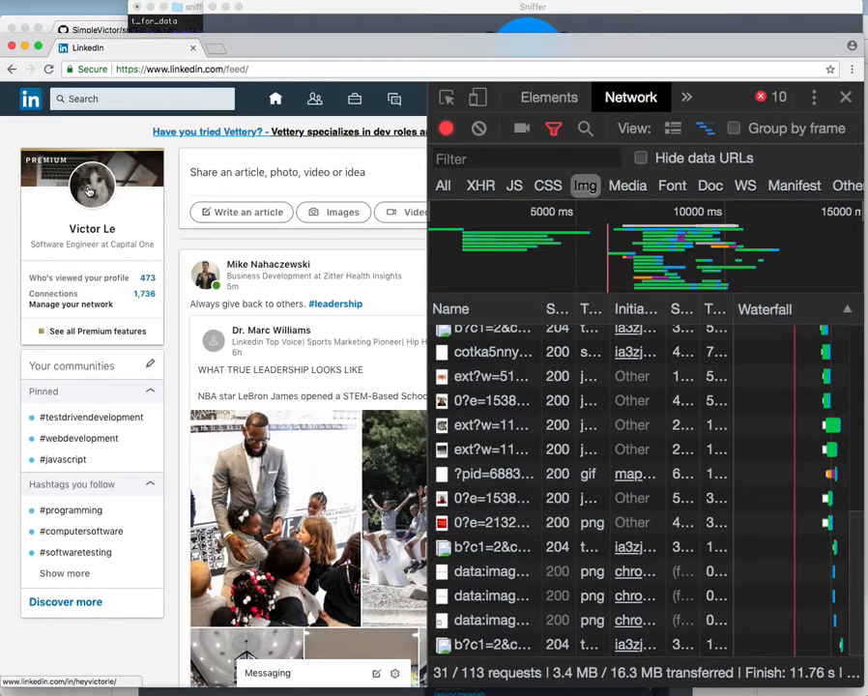
pyautogui.scroll(5, 474, 406)
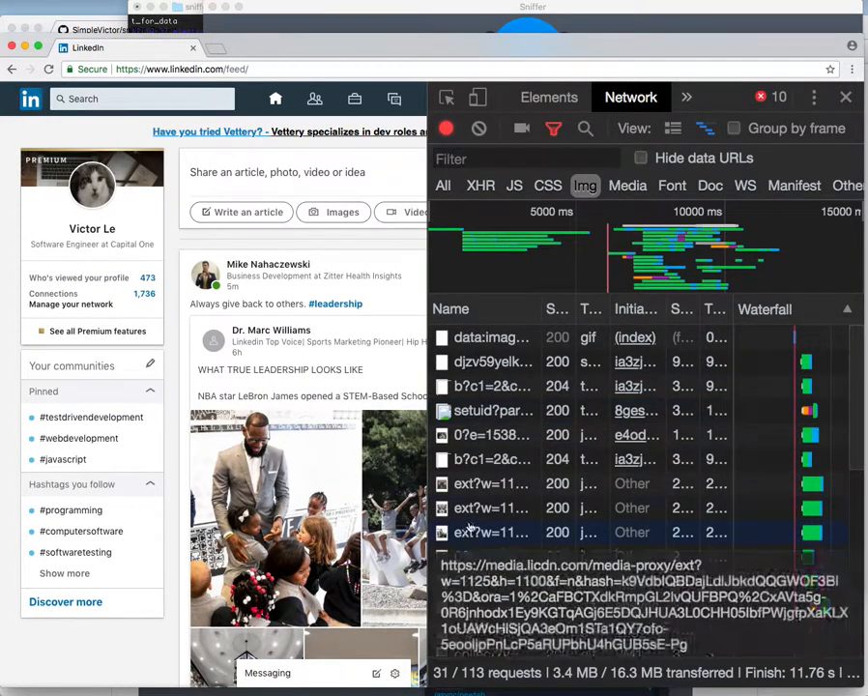
pyautogui.click(468, 437)
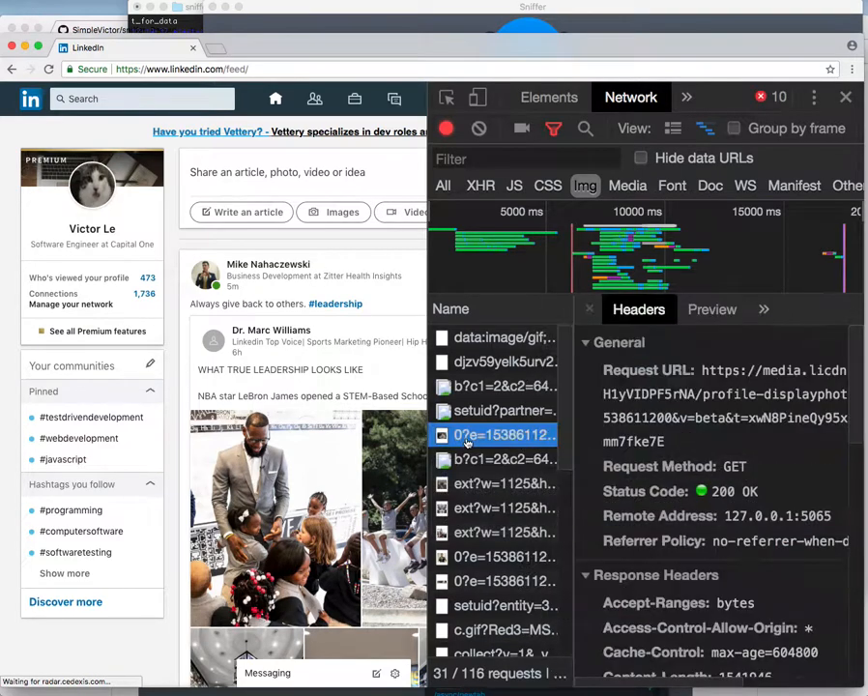
pyautogui.click(708, 317)
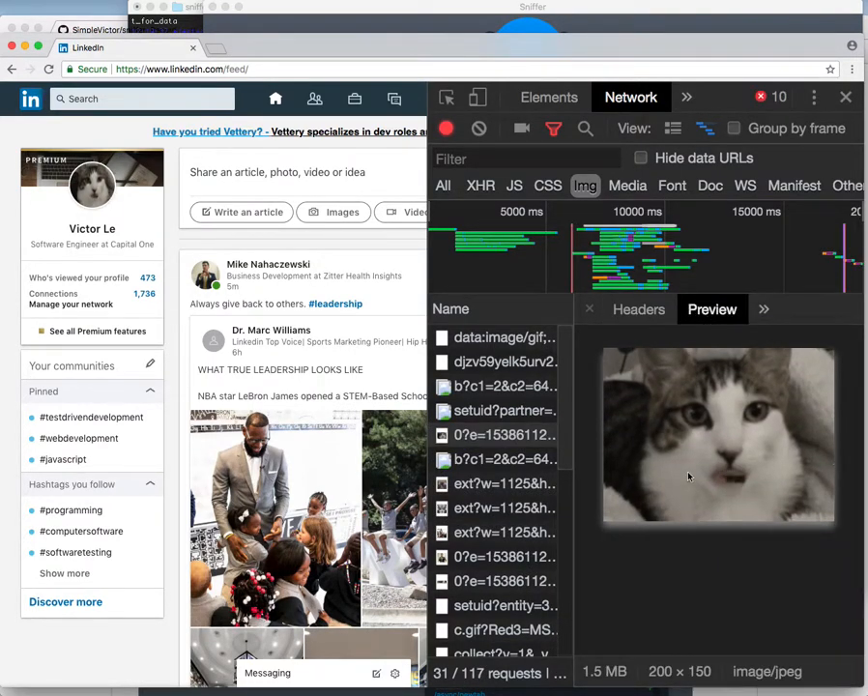